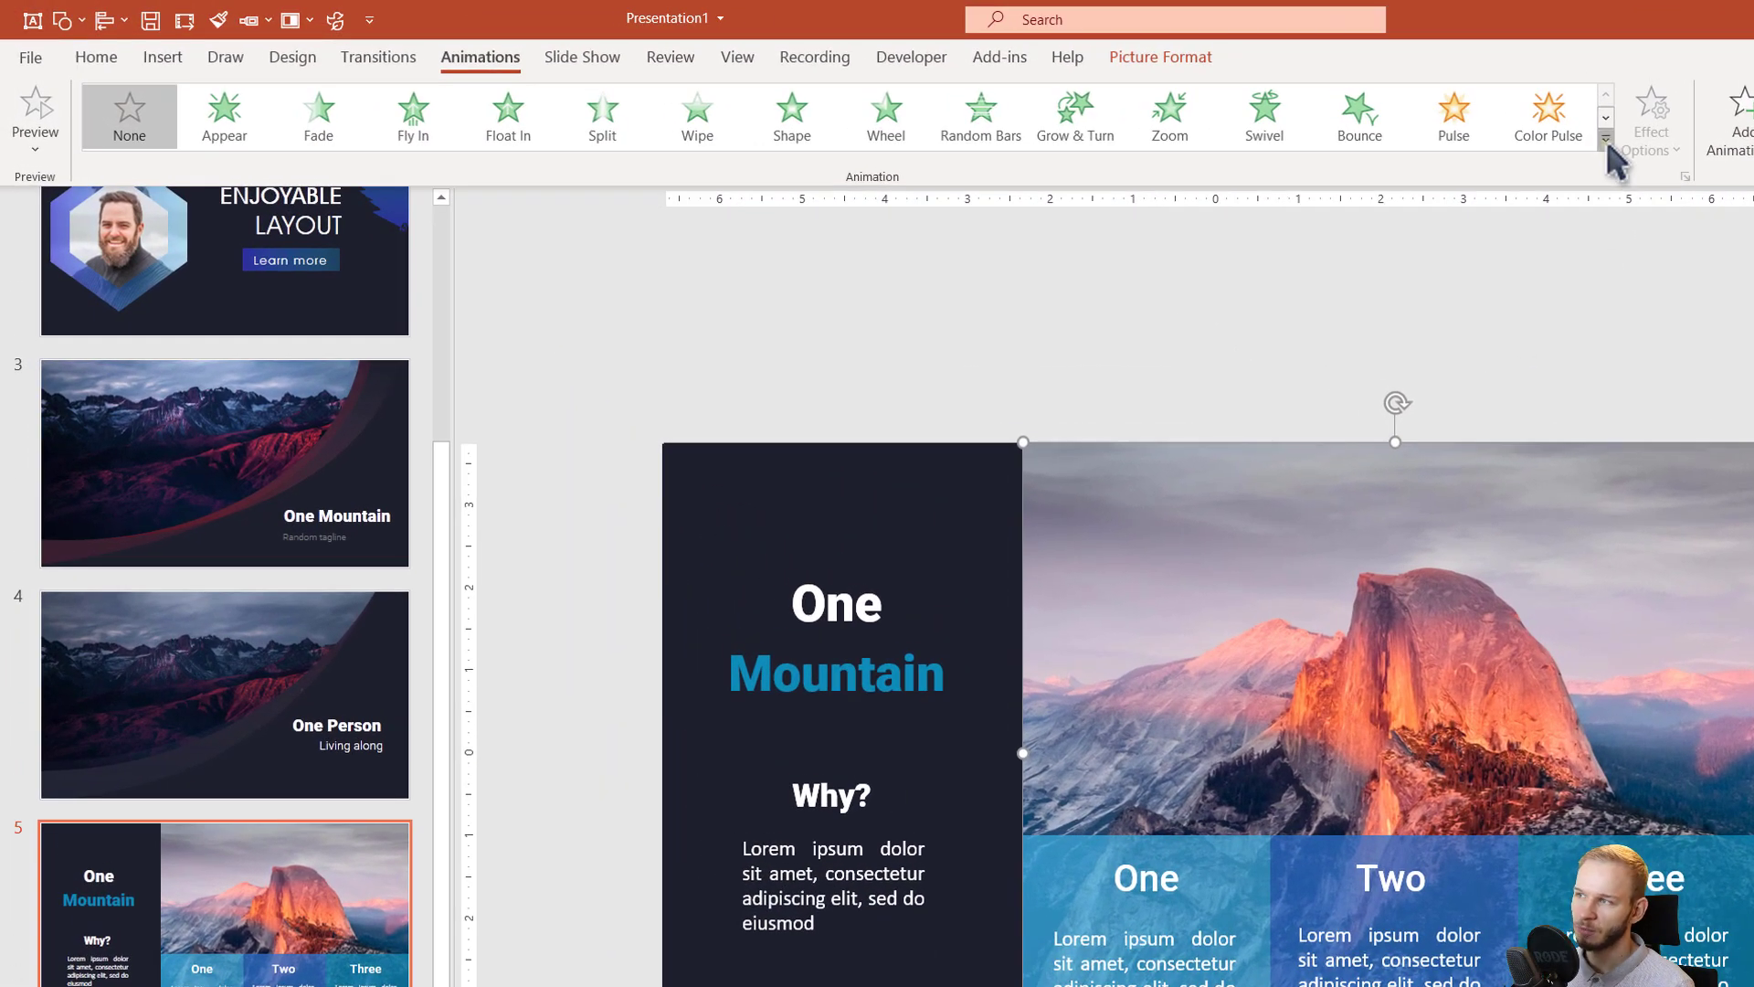
Apply the Grow/Shrink emphasis effect to the mountain picture and preview it once
{"action": "left_click", "coordinate": [1271, 110]}
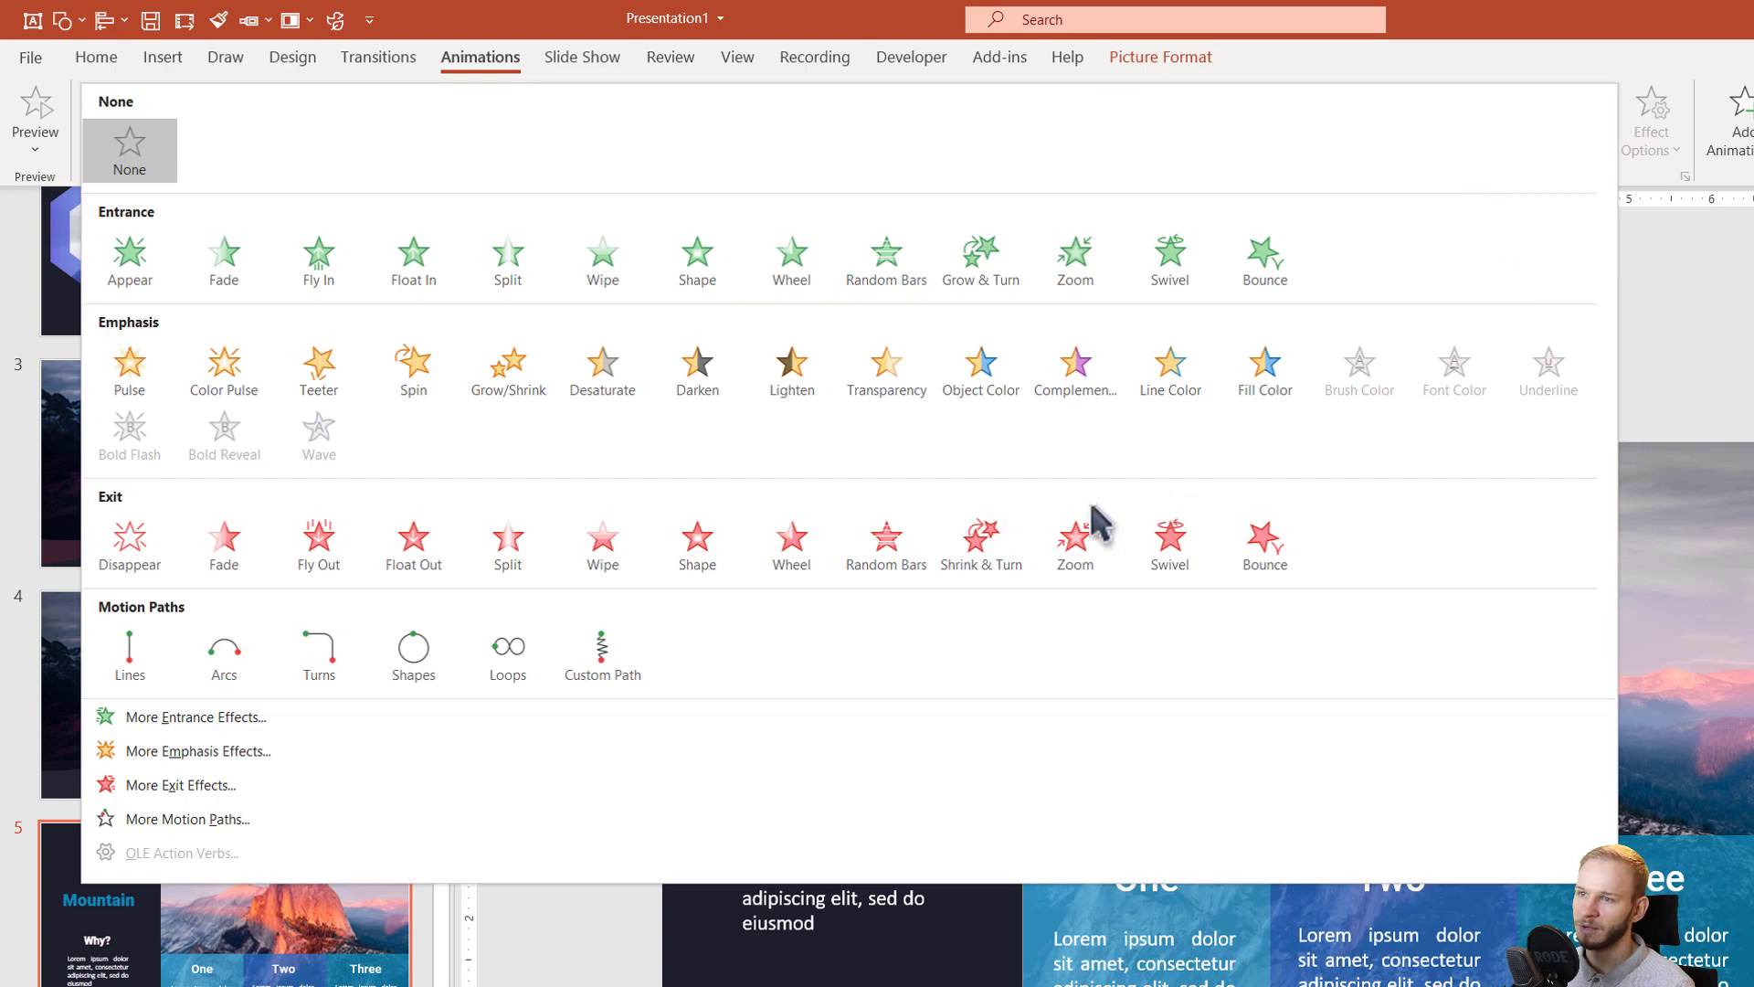
{"action": "left_click", "coordinate": [509, 379]}
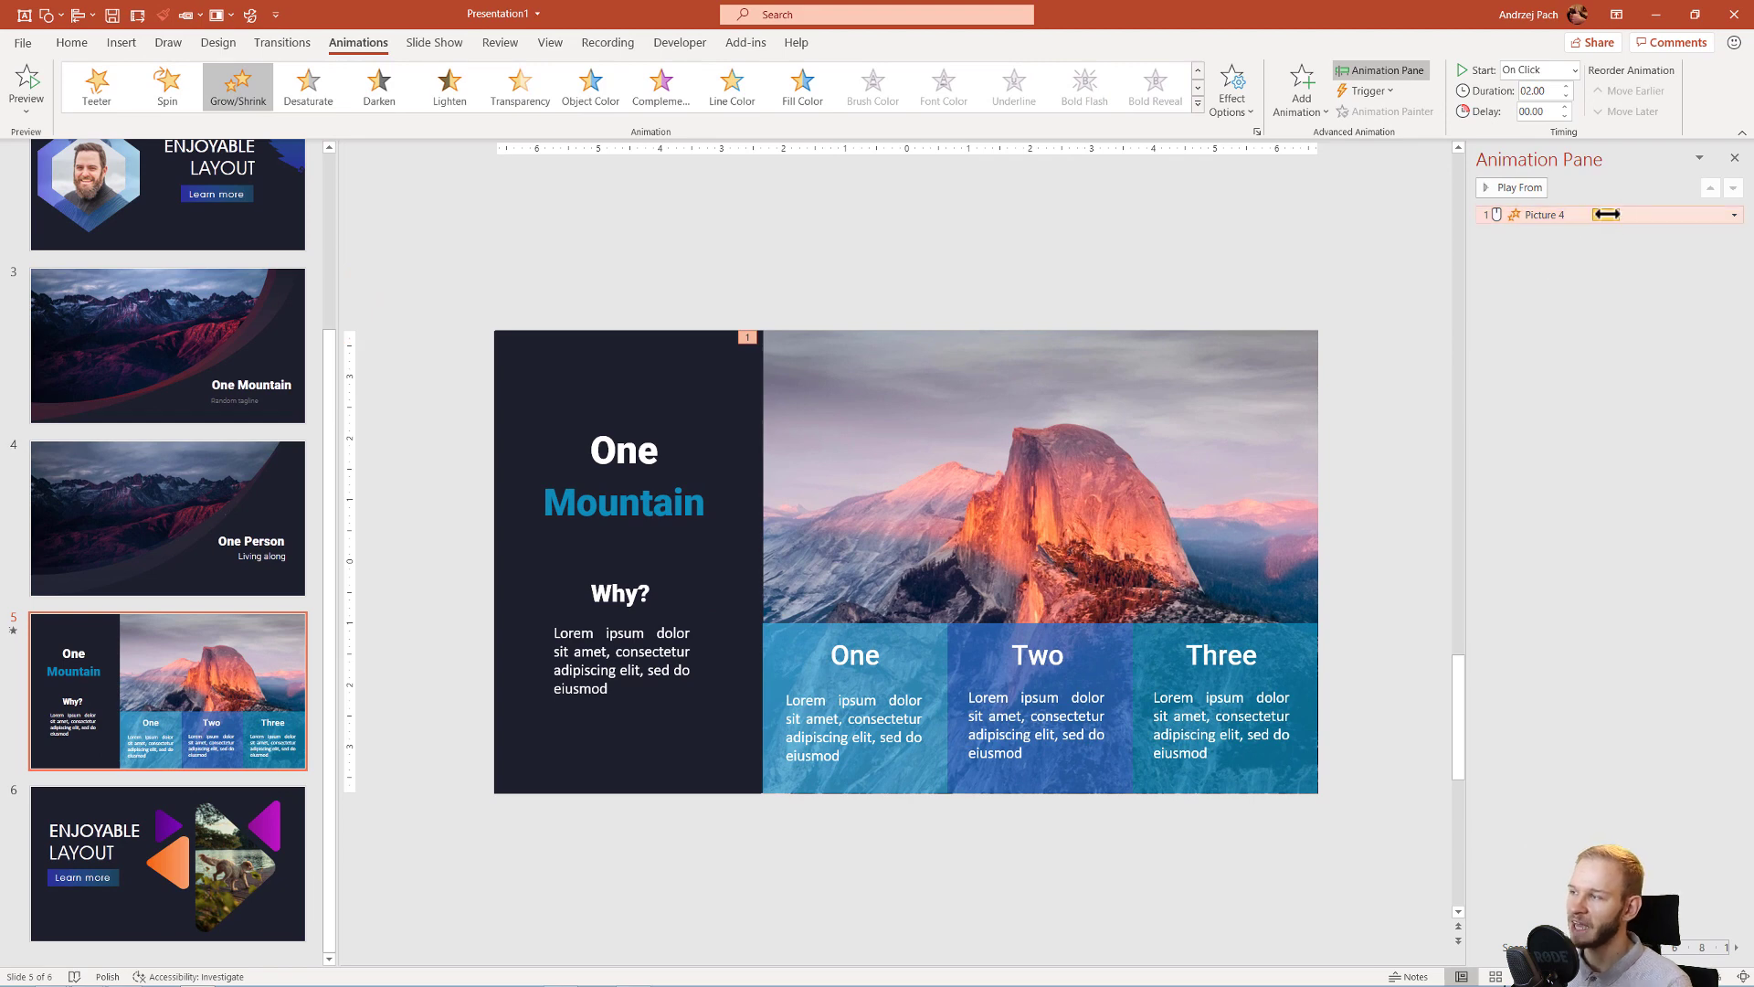
{"action": "left_click", "coordinate": [1524, 188]}
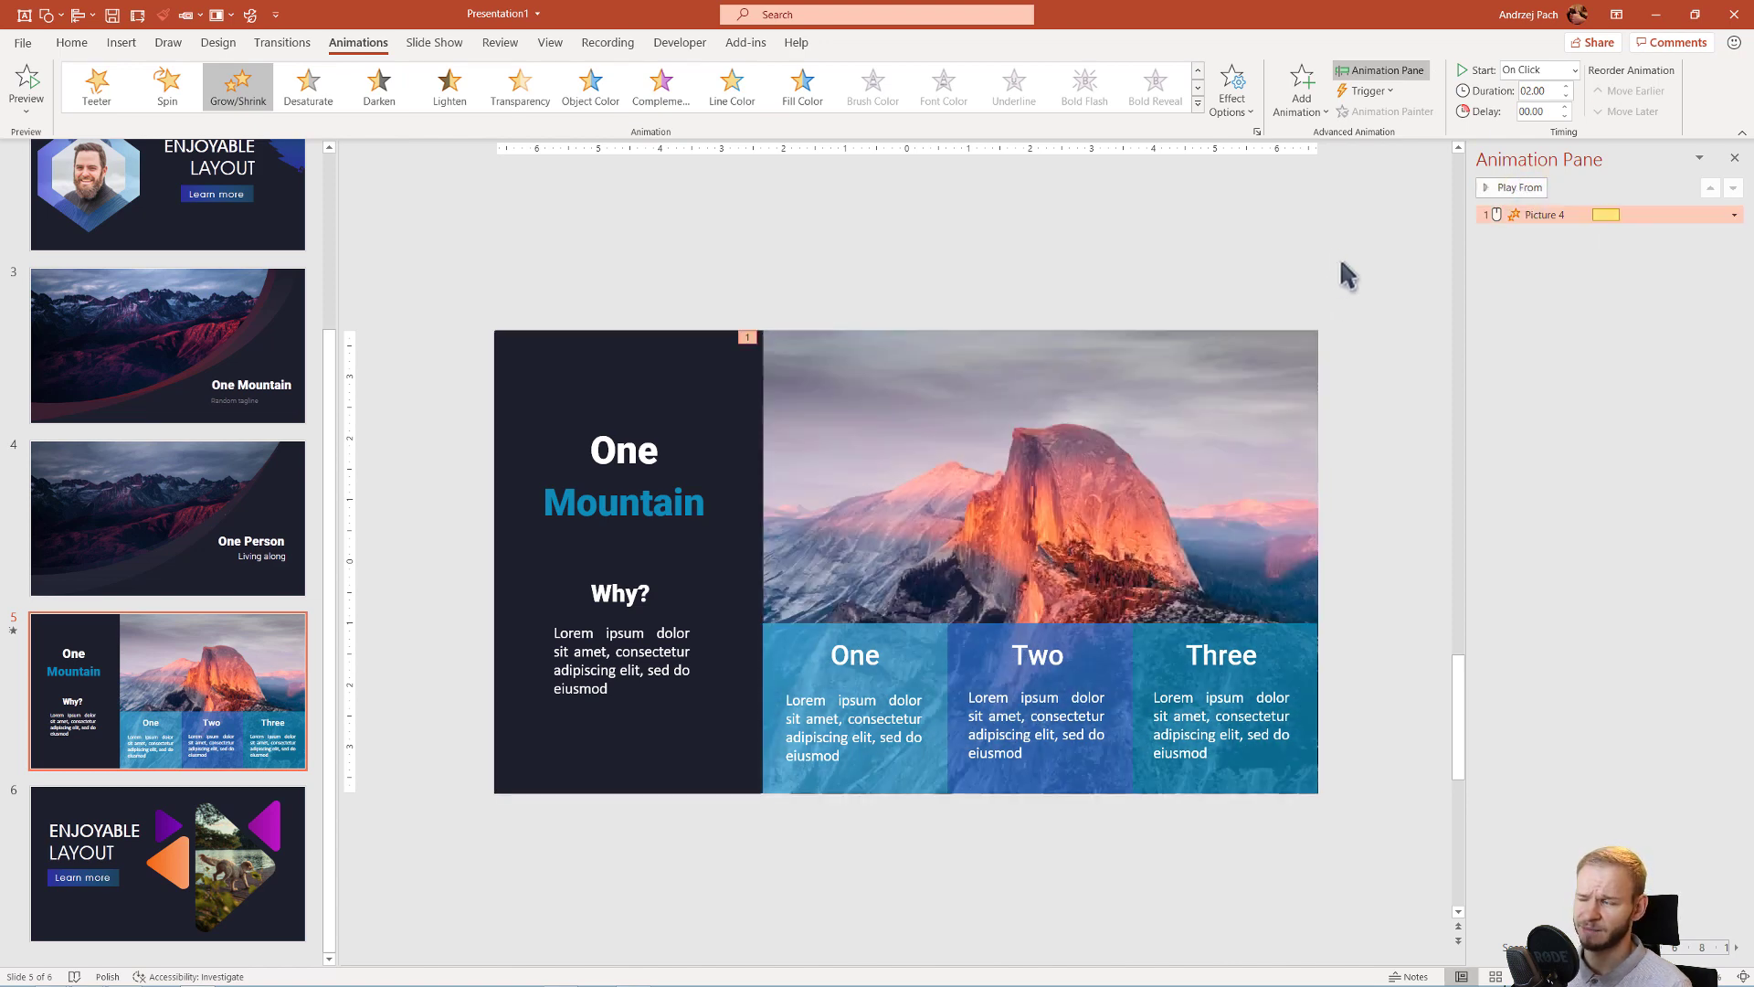
Set the Grow/Shrink effect's Size to a custom 105% in its effect options
{"action": "double_click", "coordinate": [1608, 215]}
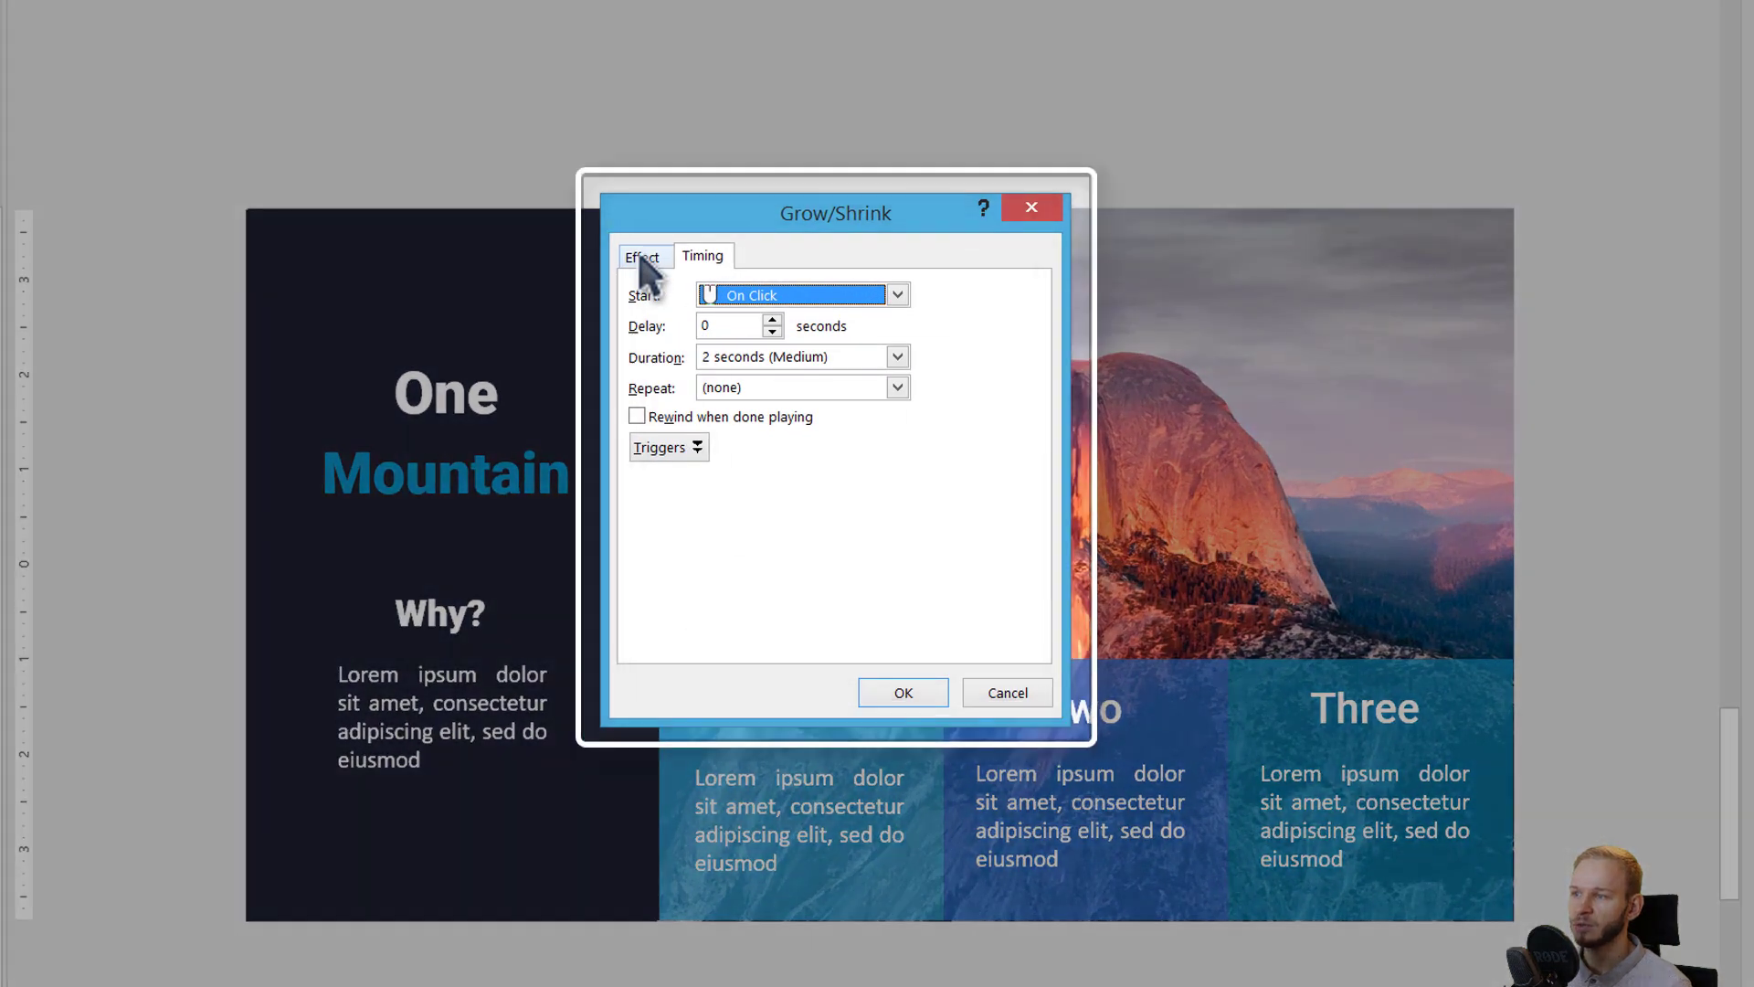
{"action": "left_click", "coordinate": [641, 259]}
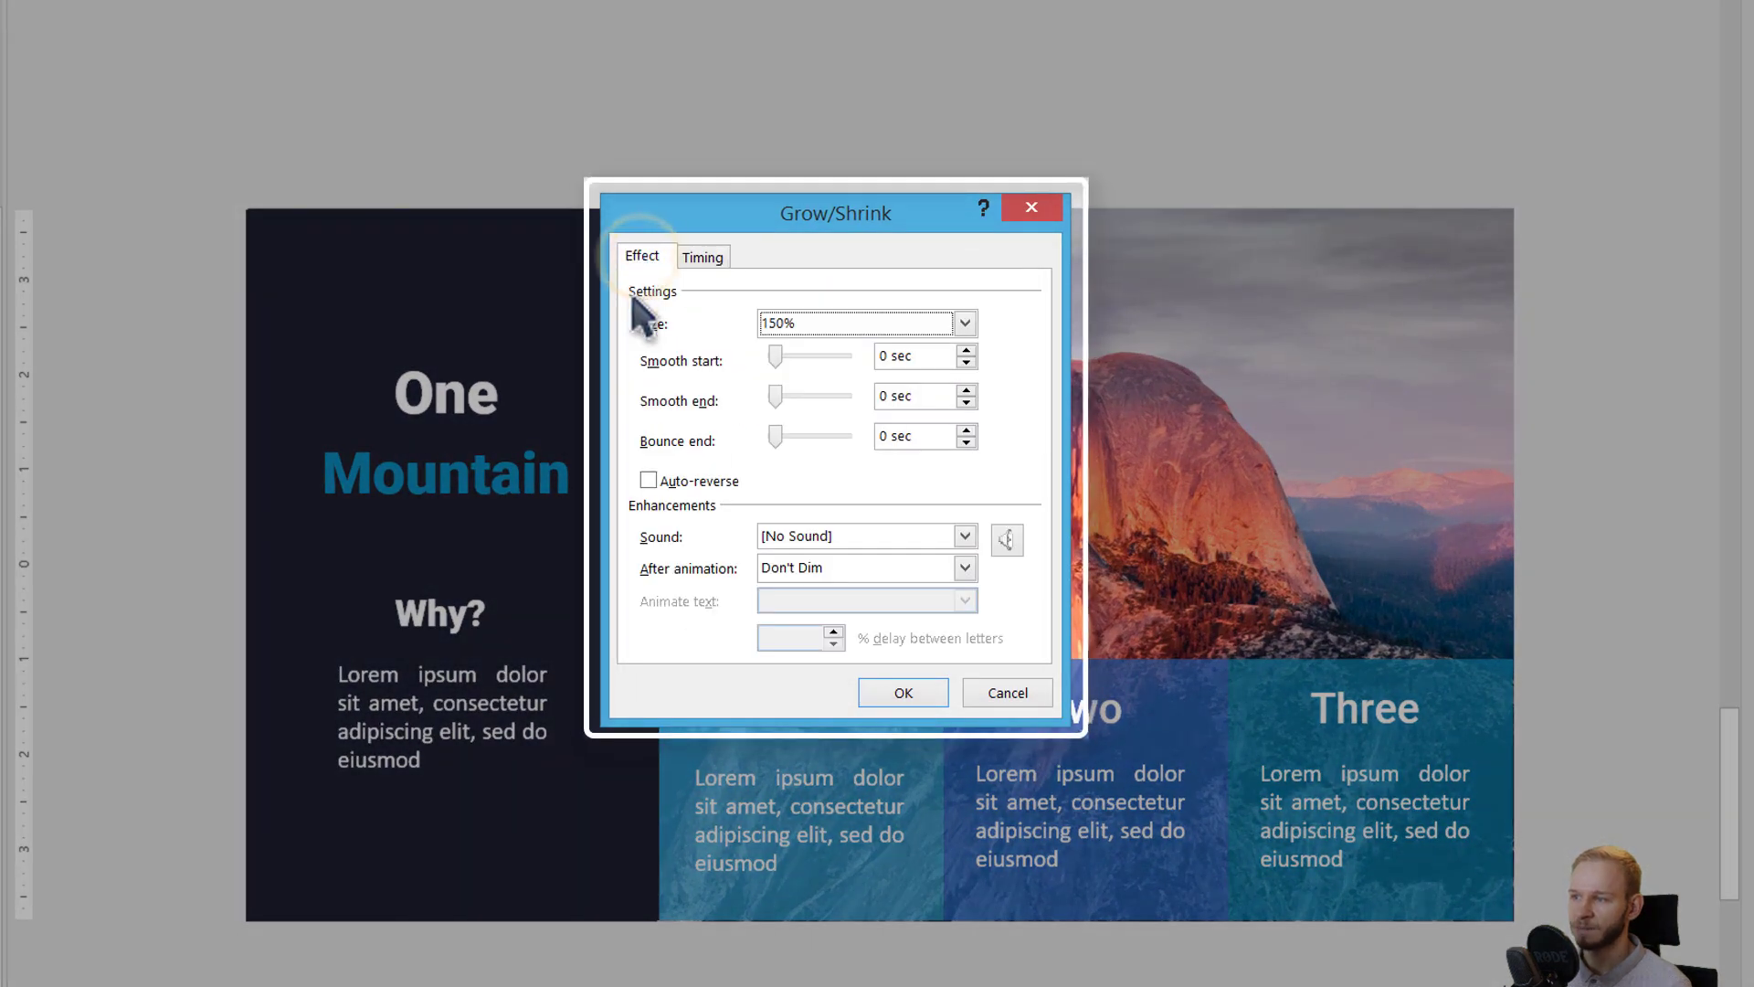
{"action": "left_click", "coordinate": [808, 327]}
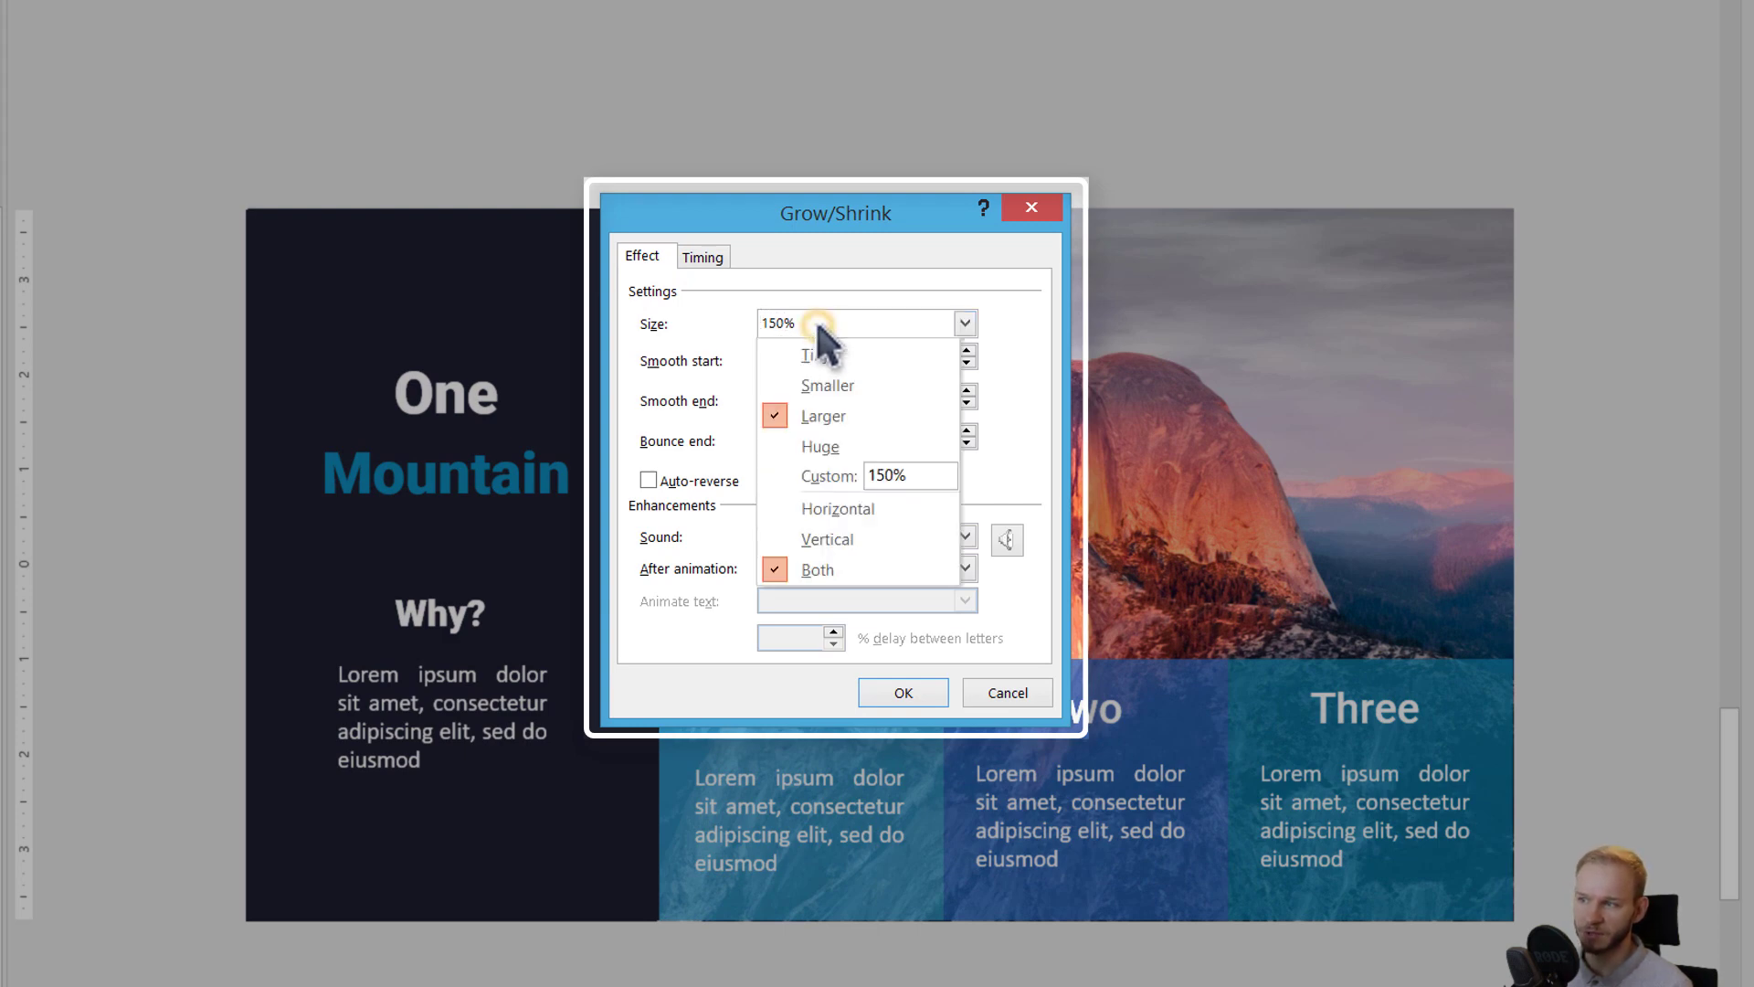
{"action": "left_click", "coordinate": [921, 472]}
{"action": "type", "text": "105"}
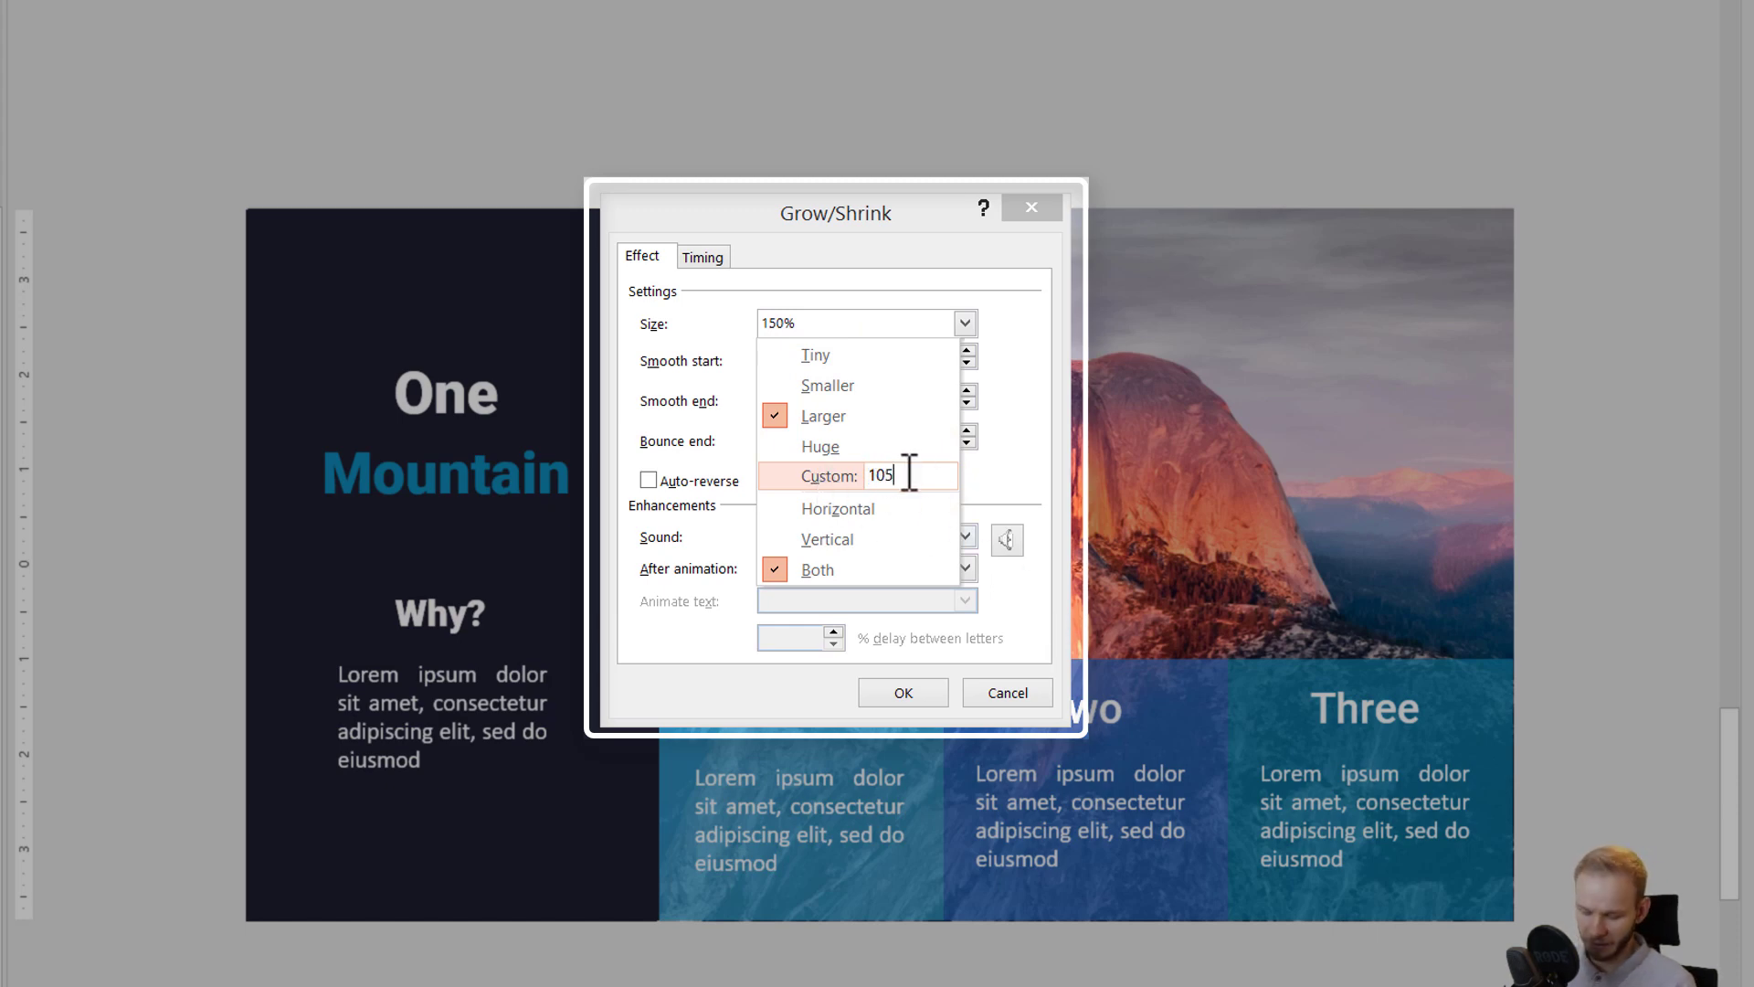
{"action": "key", "text": "Return"}
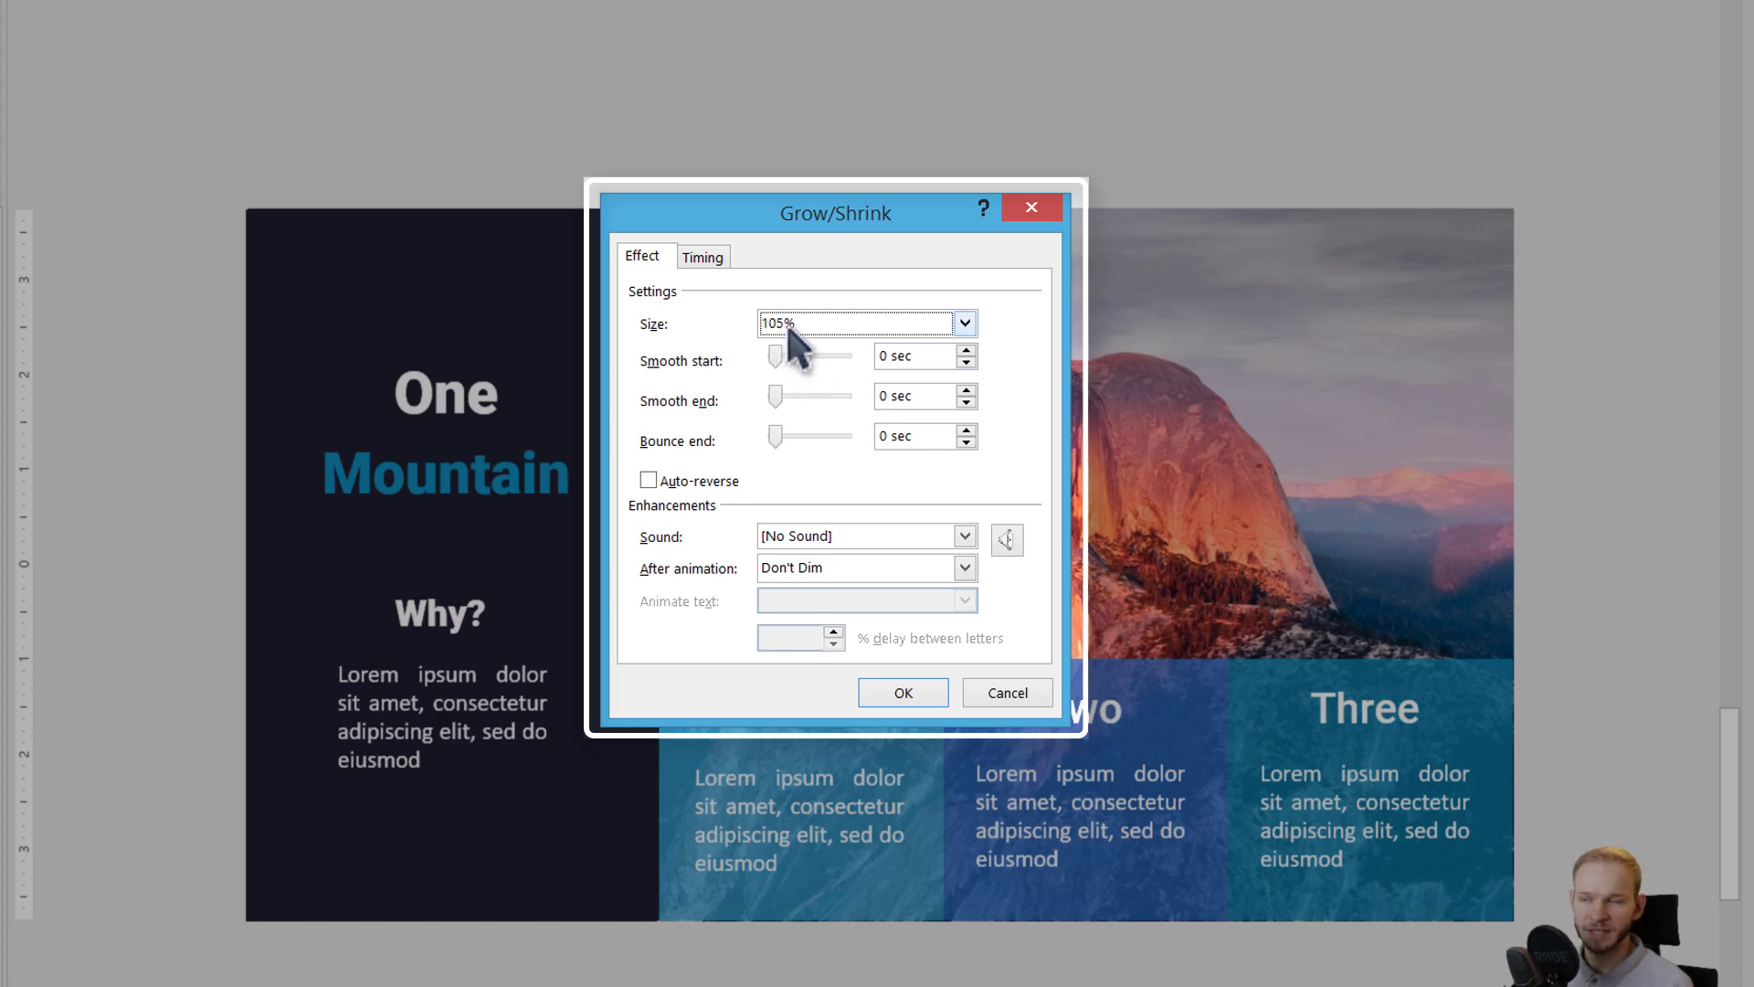
{"action": "left_click", "coordinate": [892, 695]}
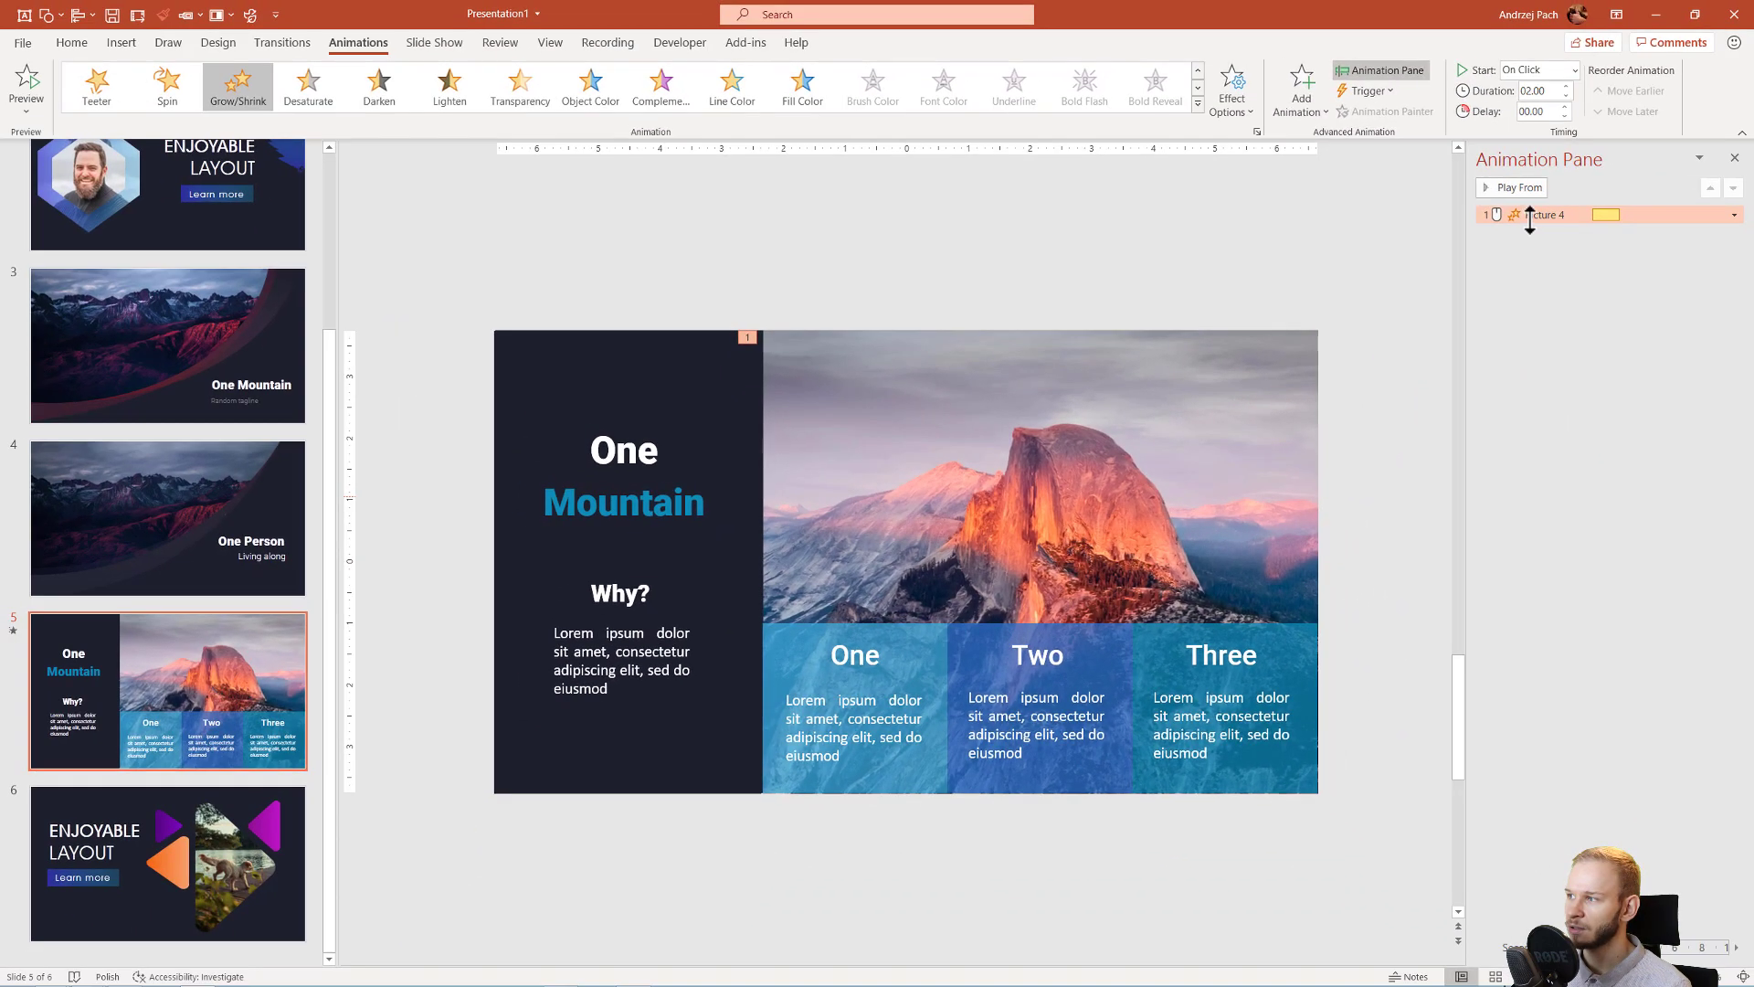
Preview the pulse, then raise the animation duration to 04.00 seconds
{"action": "left_click", "coordinate": [1519, 190]}
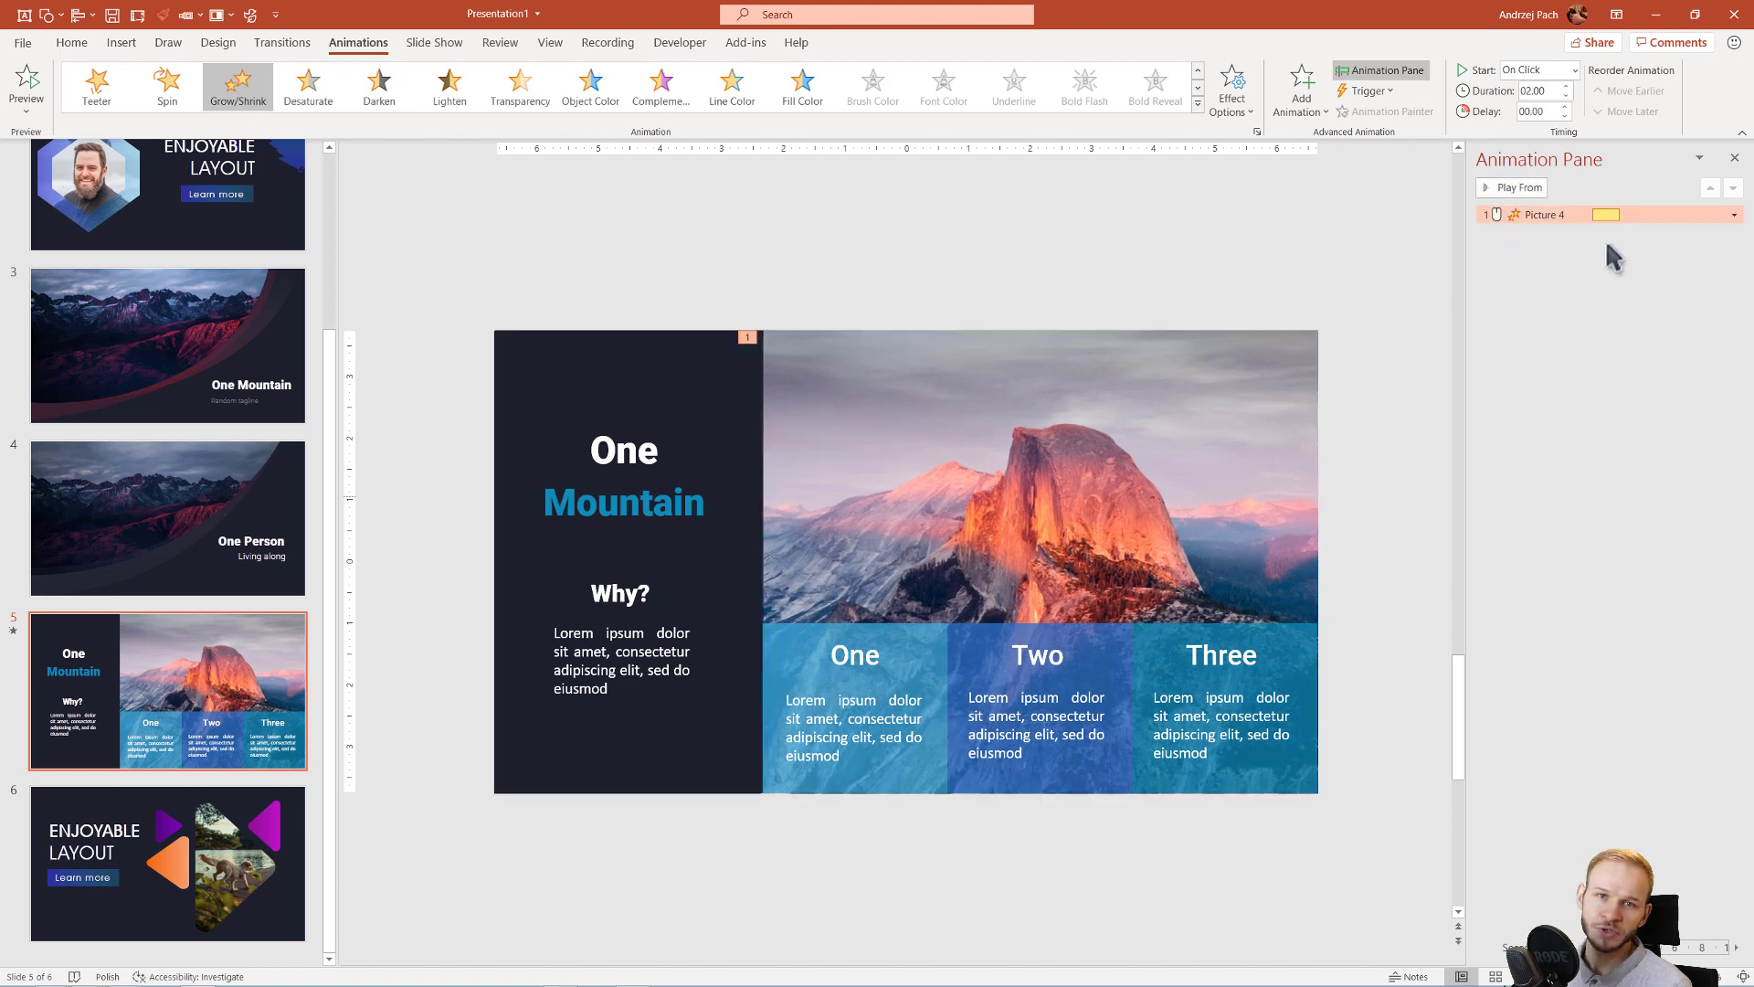
{"action": "left_click", "coordinate": [1566, 86]}
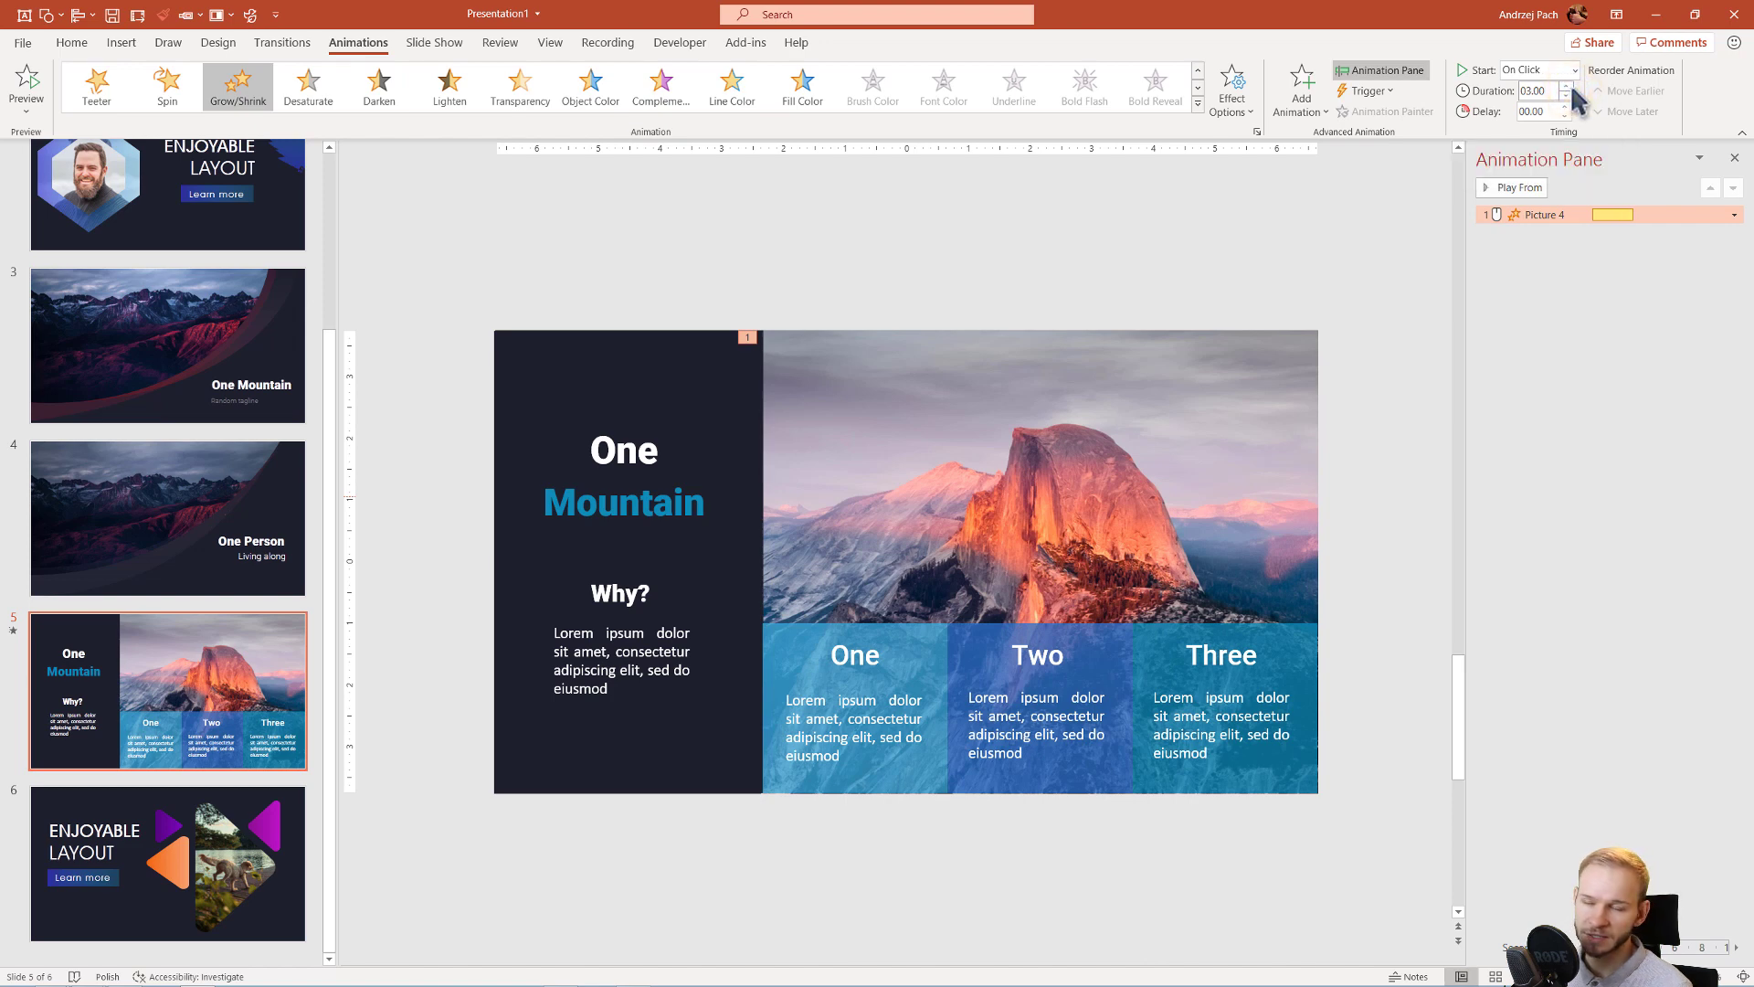
{"action": "left_click", "coordinate": [1570, 83]}
{"action": "left_click", "coordinate": [1569, 83]}
{"action": "left_click", "coordinate": [1569, 83]}
{"action": "left_click", "coordinate": [1569, 83]}
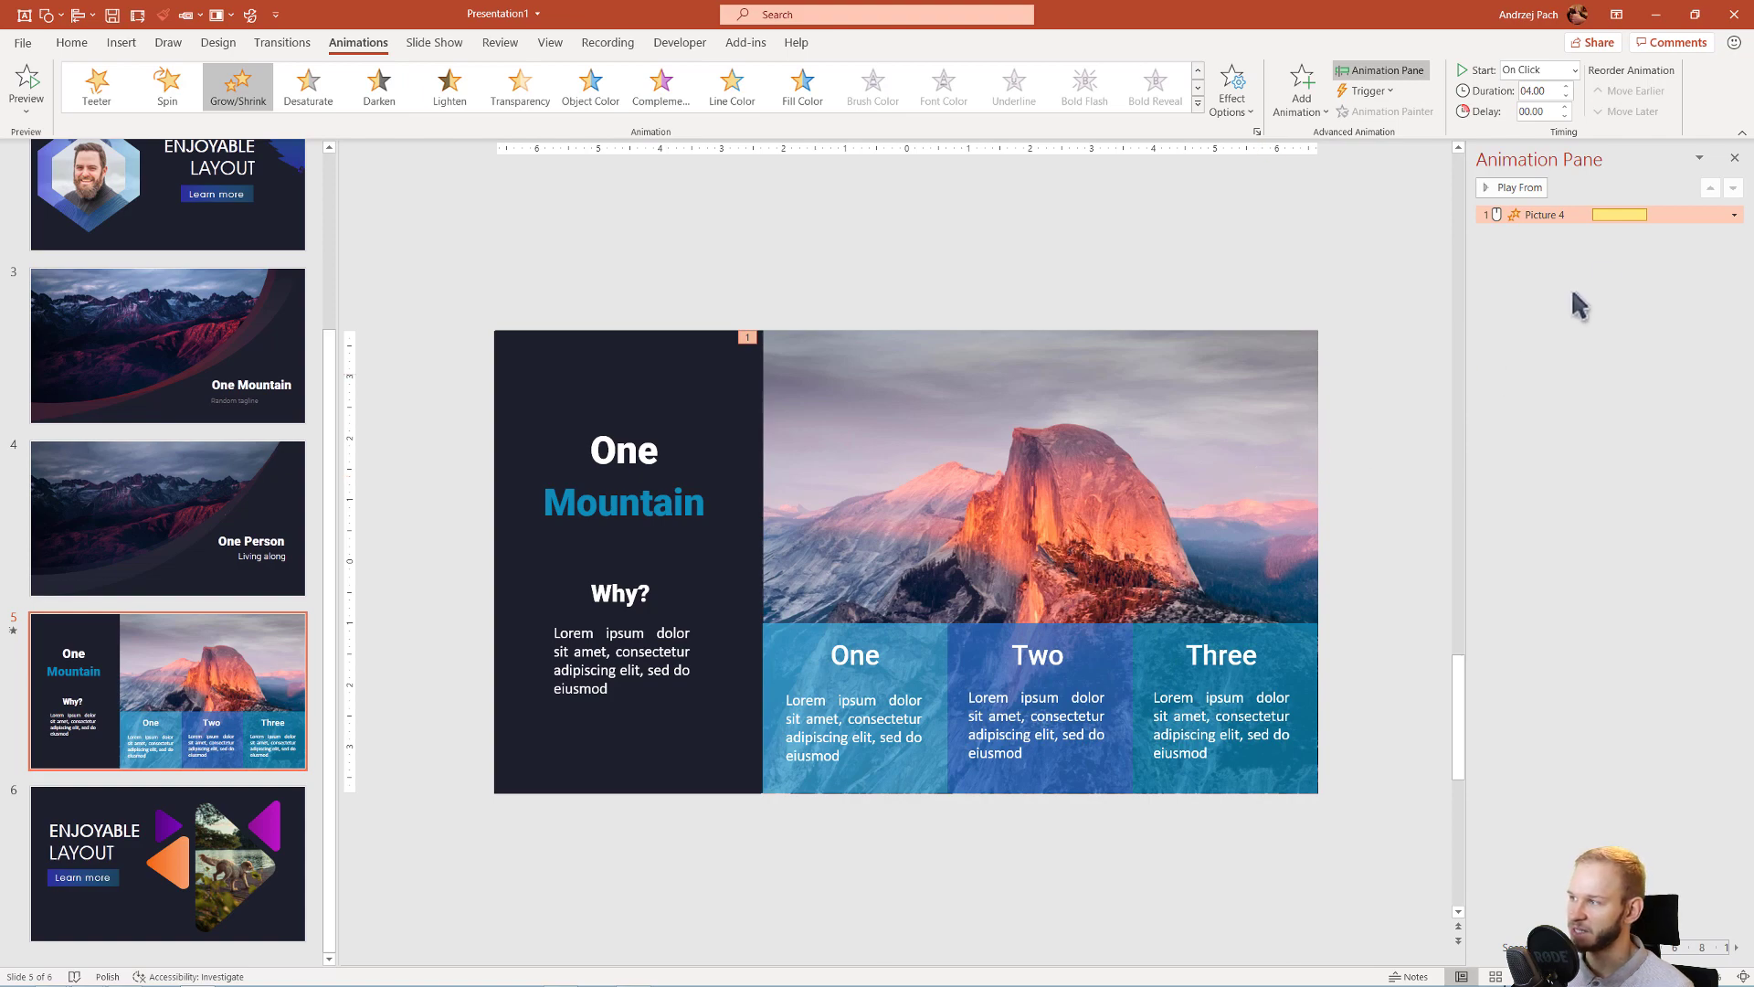
Set the animation's Repeat timing to Until End of Slide
{"action": "double_click", "coordinate": [1622, 221]}
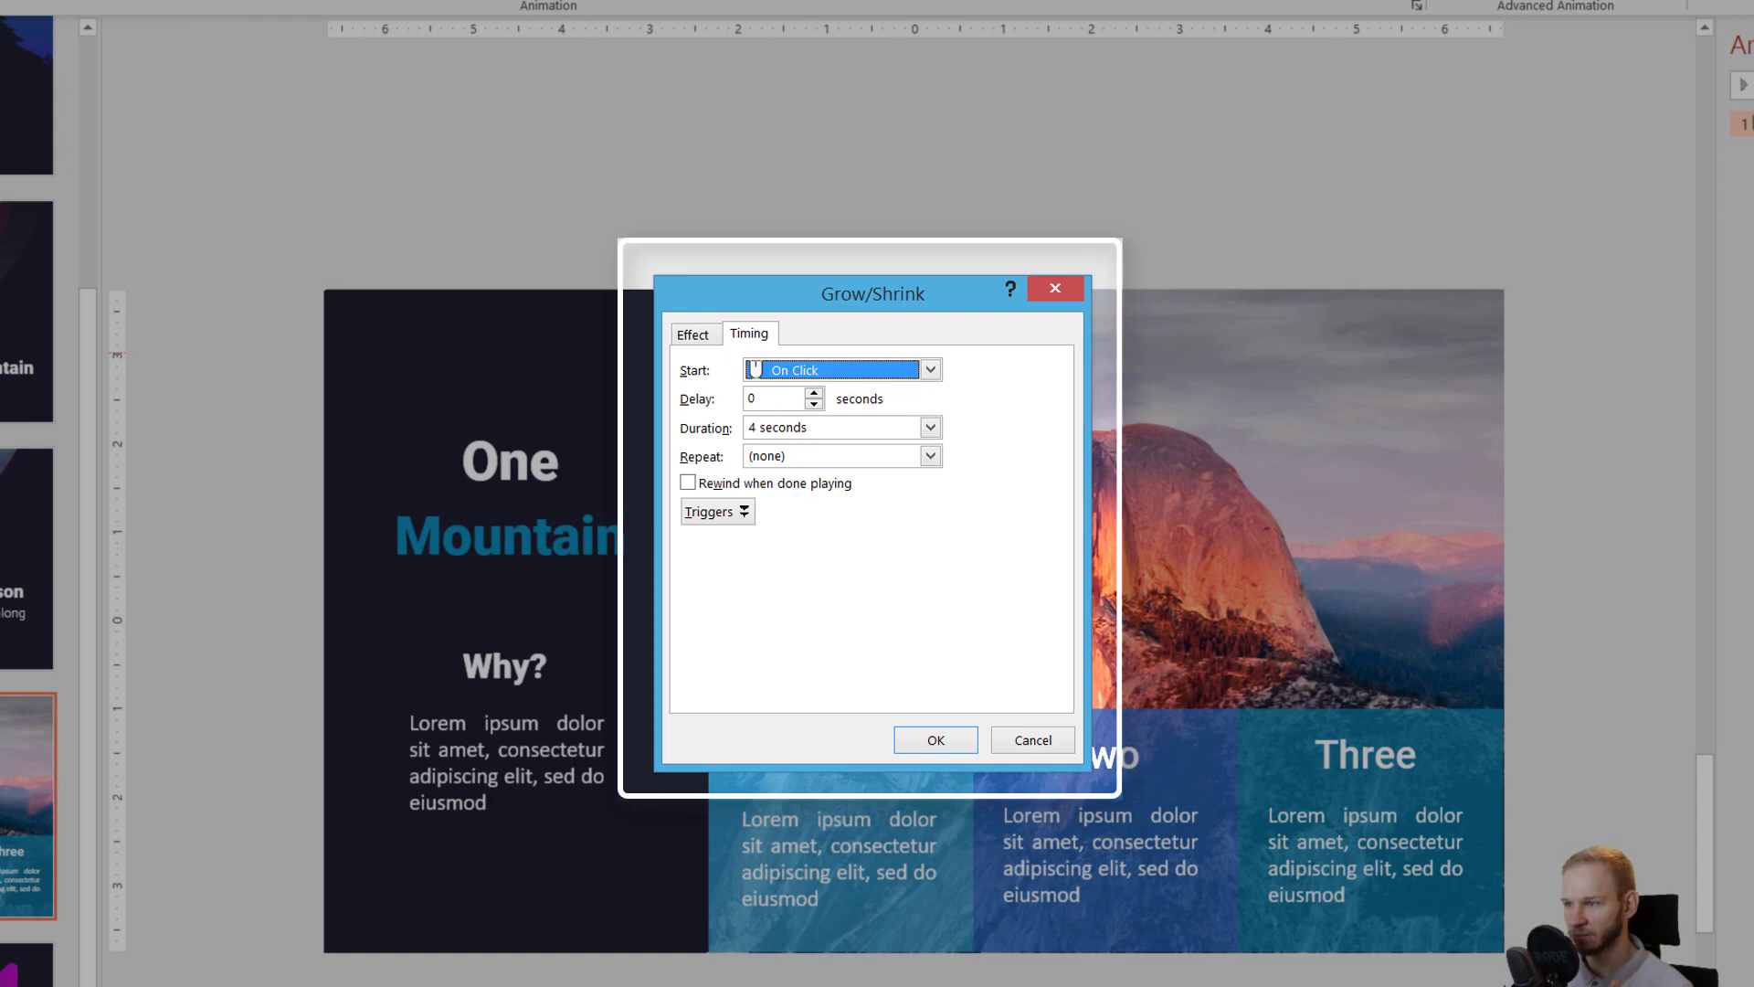
{"action": "left_click", "coordinate": [926, 457]}
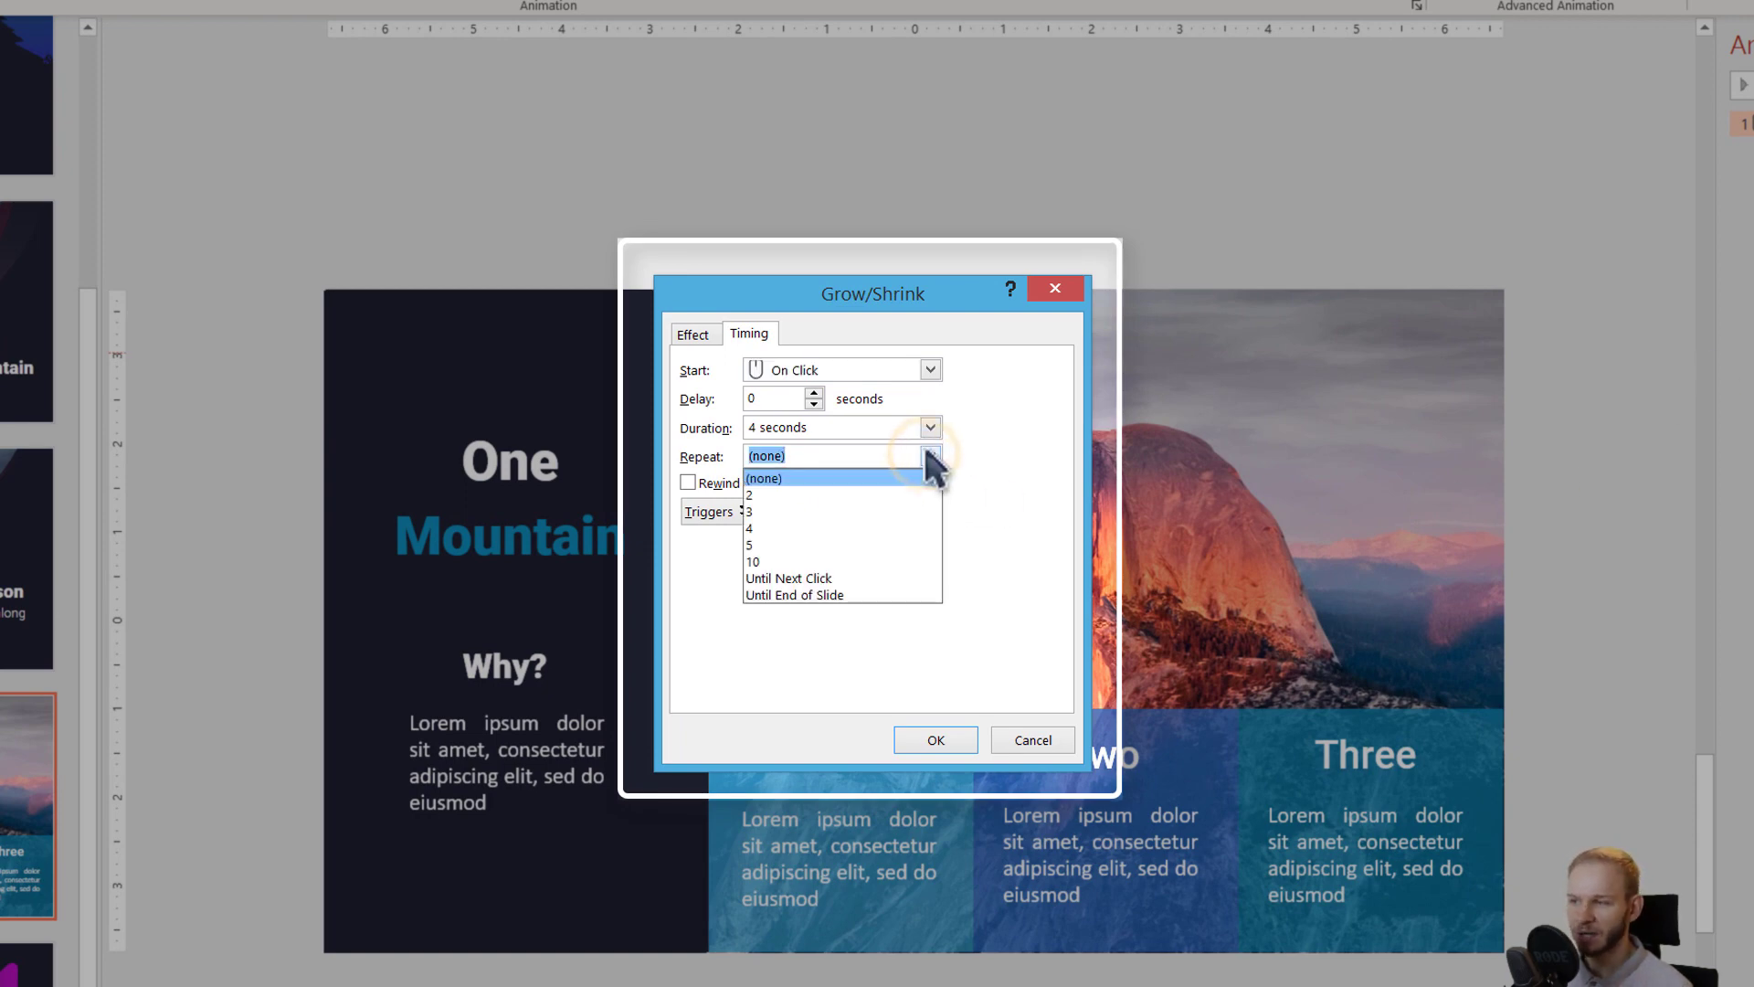
{"action": "left_click", "coordinate": [813, 594]}
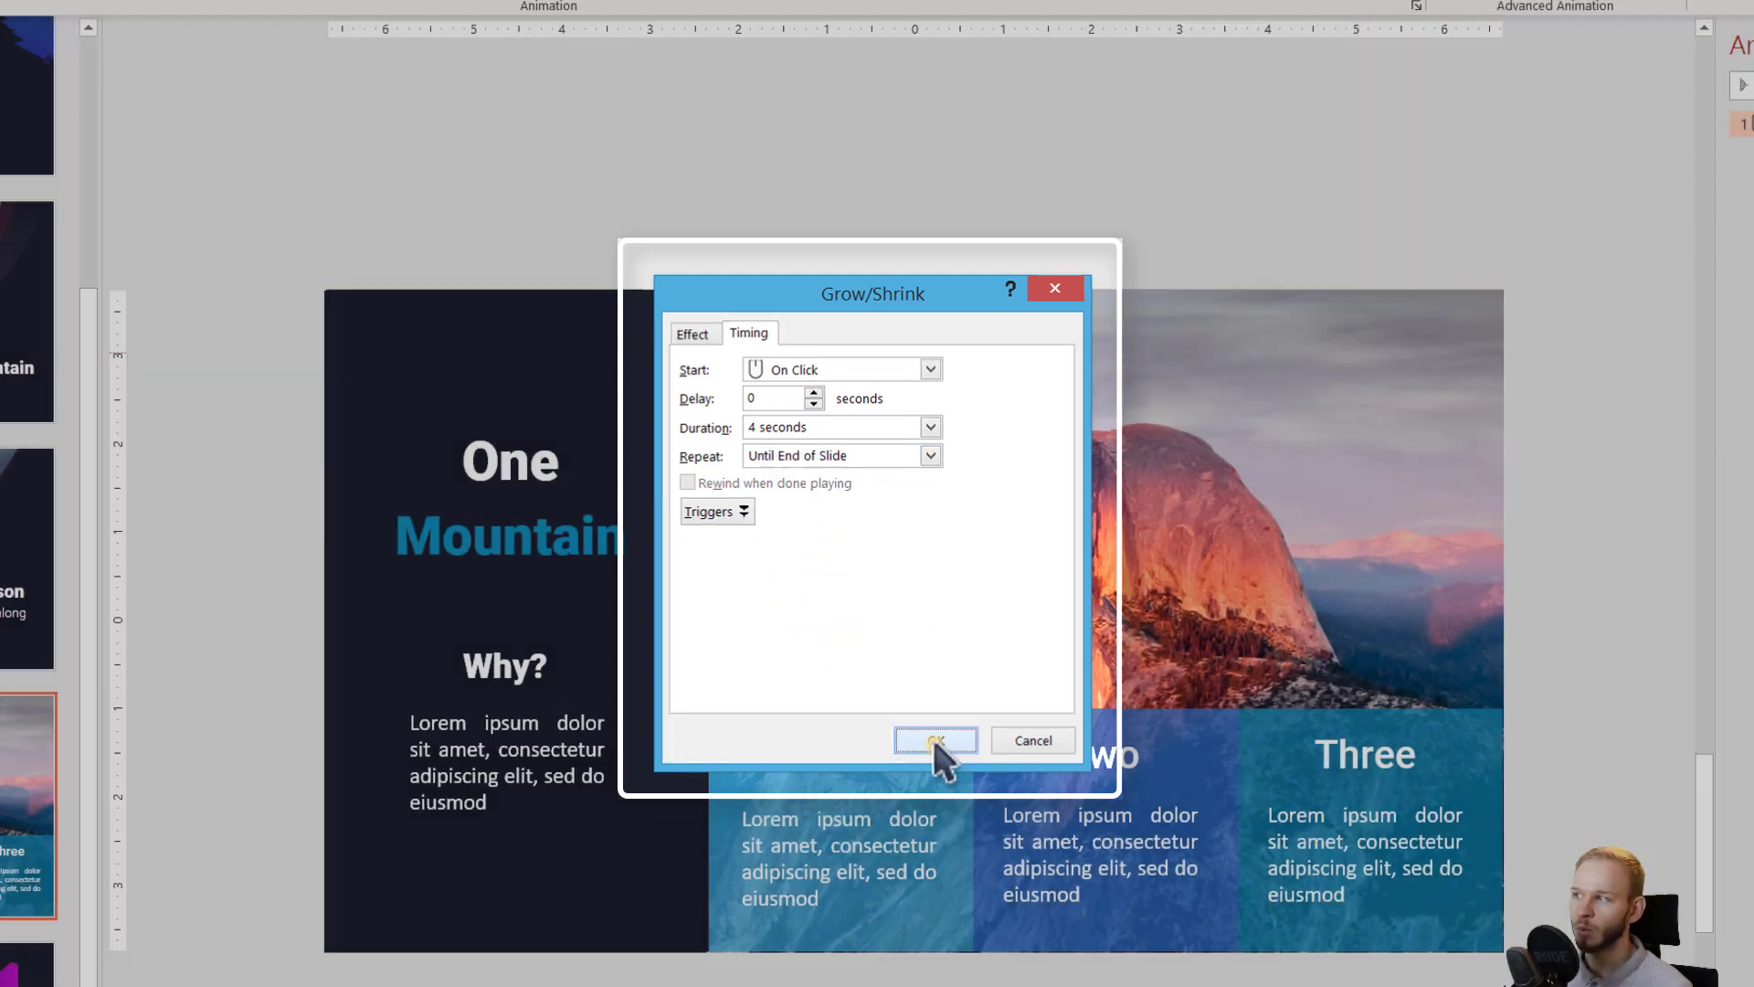
{"action": "left_click", "coordinate": [936, 742]}
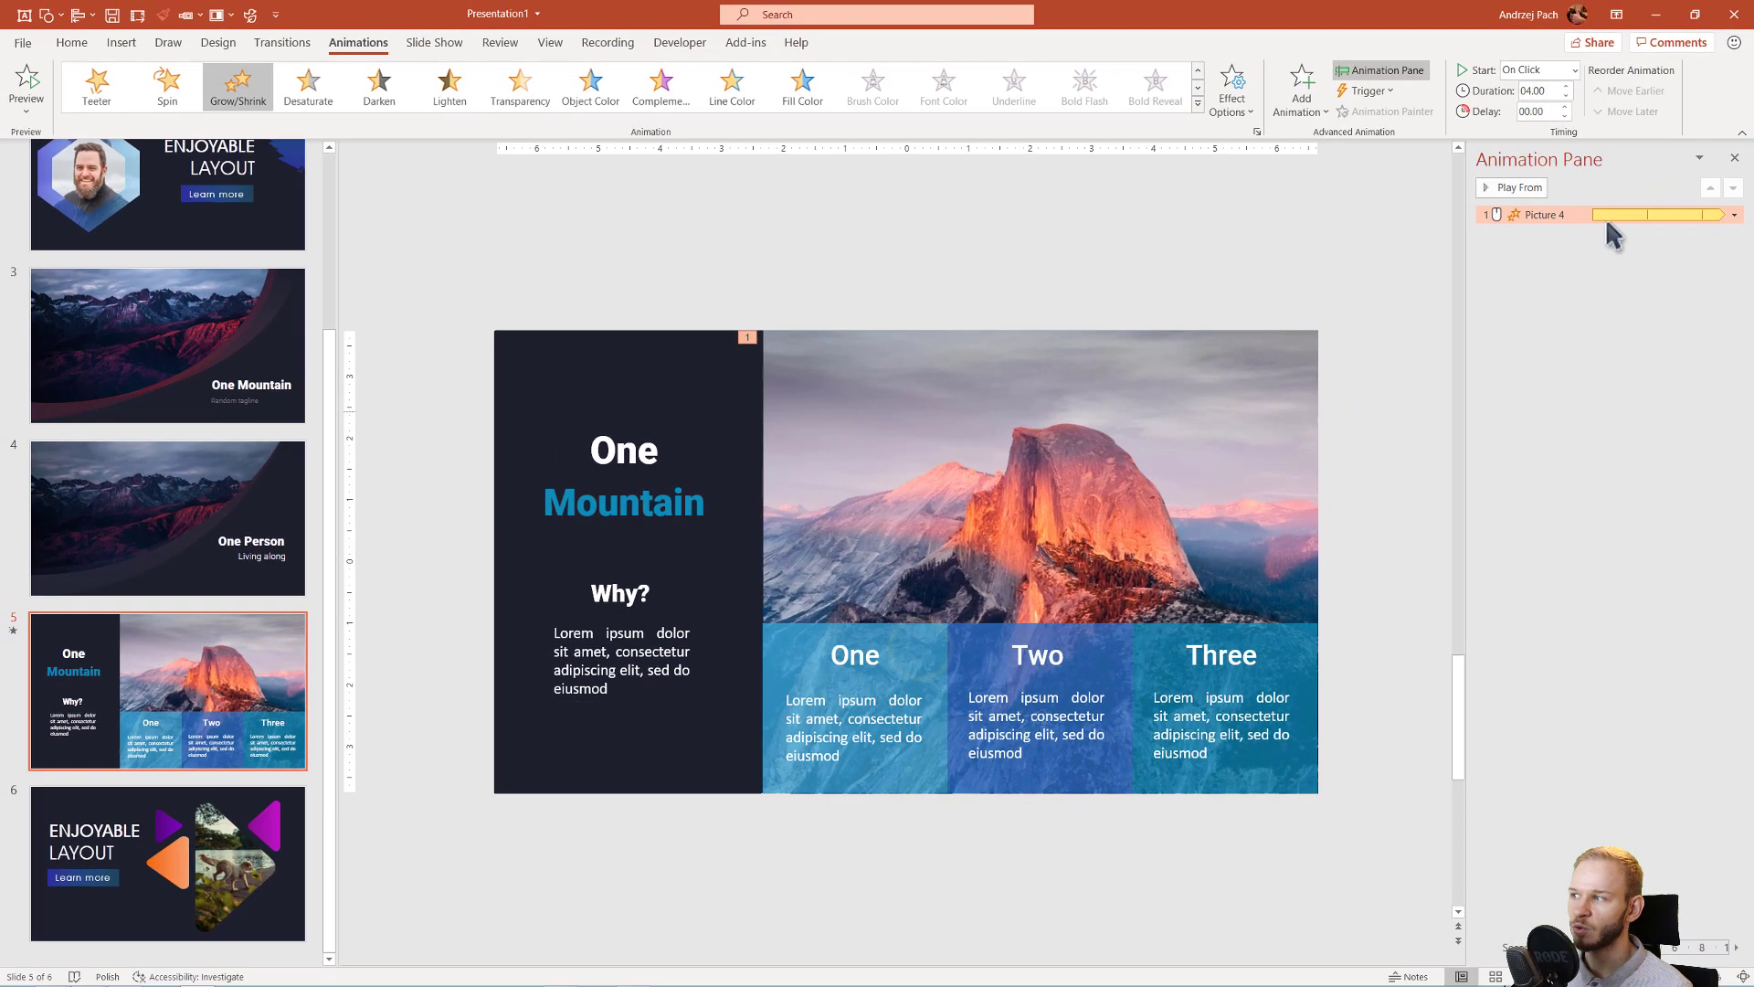
Lower the Grow/Shrink animation duration to 03.00 seconds
{"action": "left_click", "coordinate": [1566, 95]}
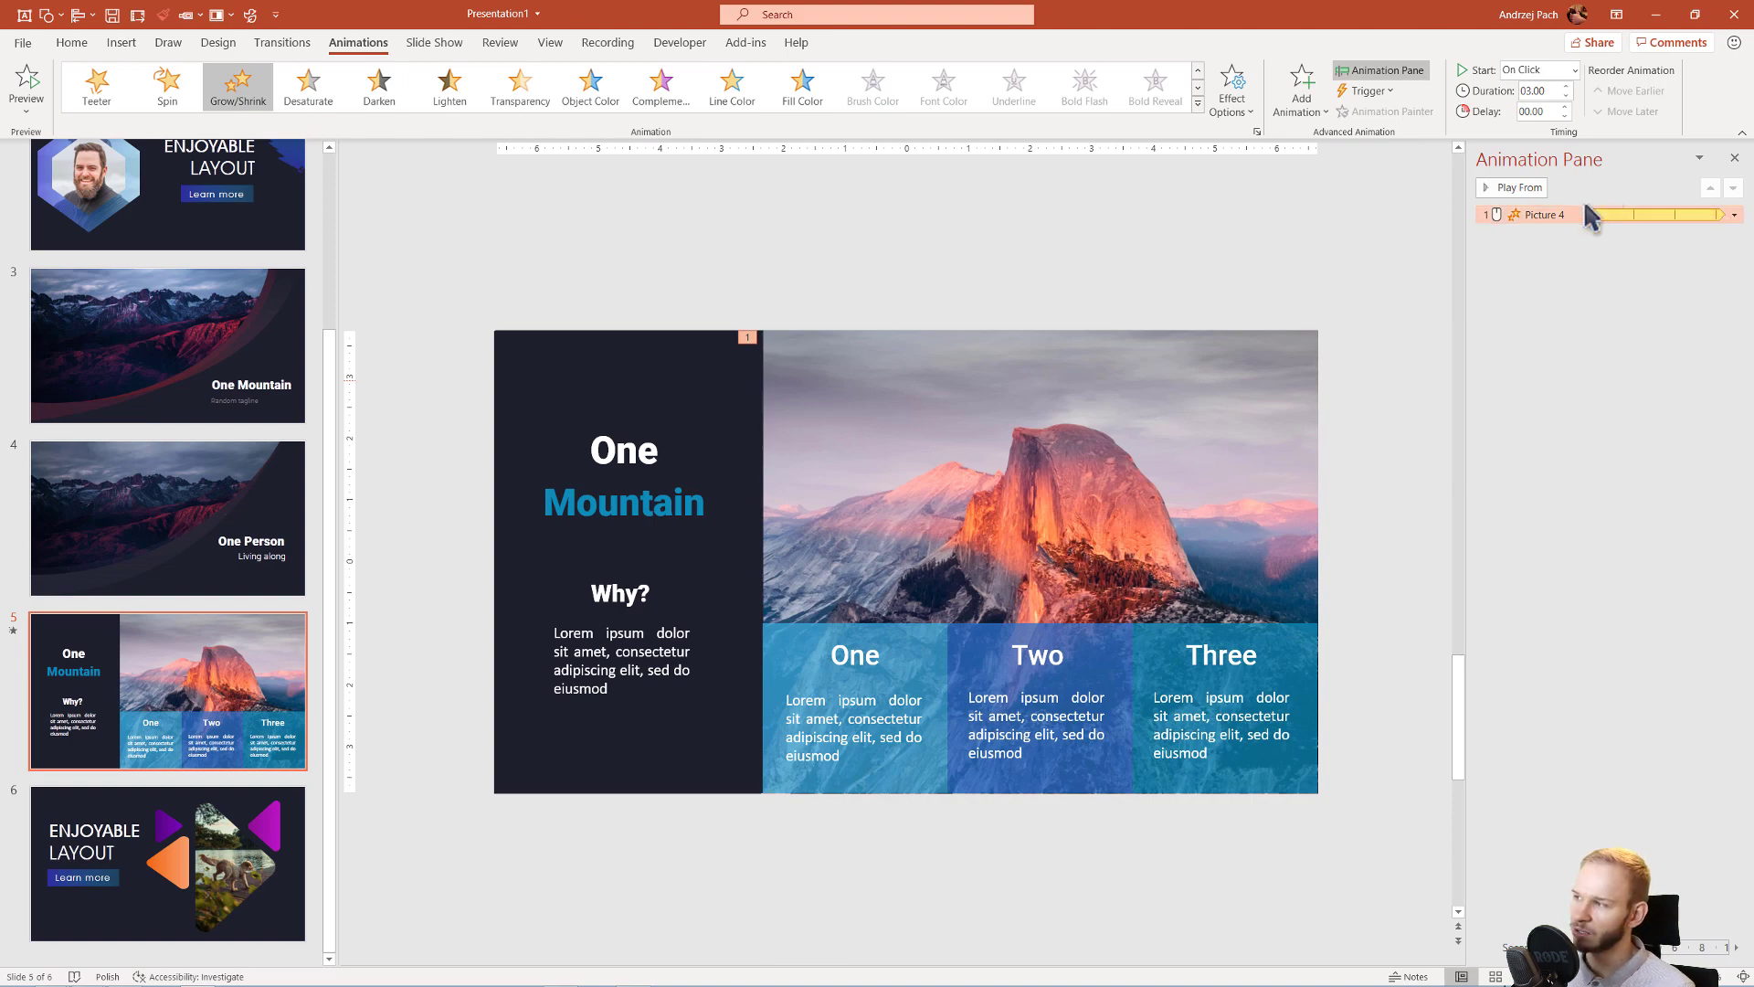
Turn on Auto-reverse in the Grow/Shrink effect options so the pulse shrinks back
{"action": "double_click", "coordinate": [1619, 217]}
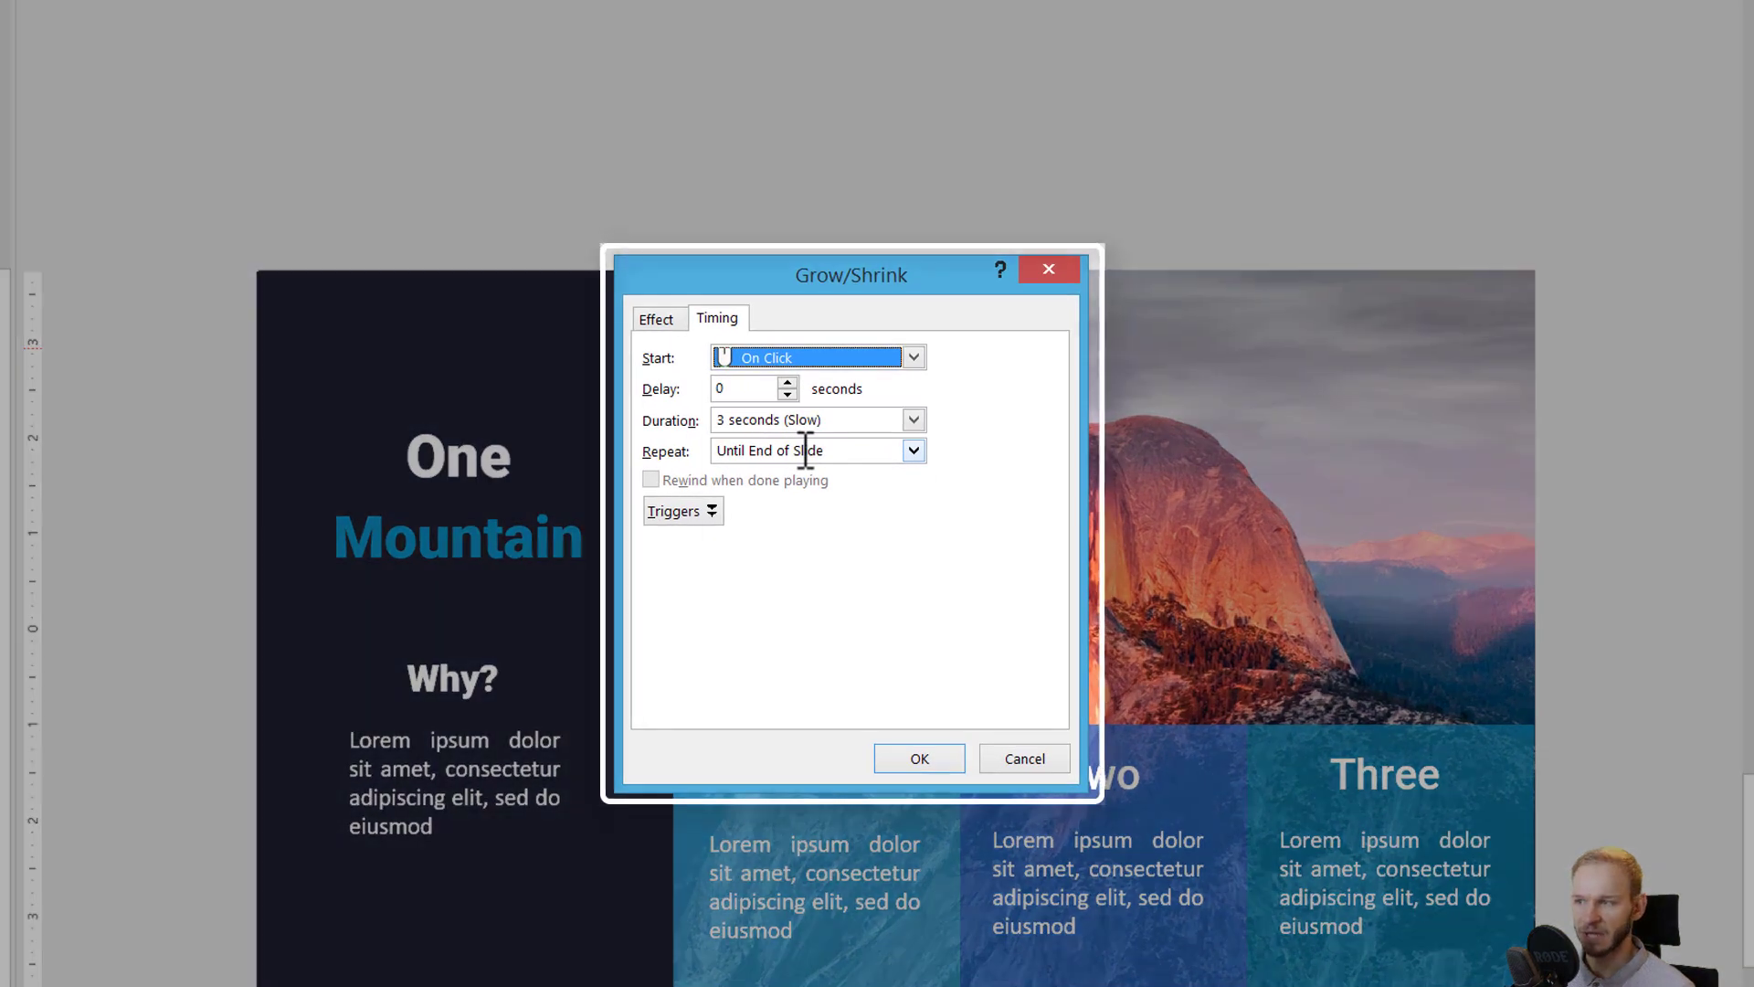
{"action": "left_click", "coordinate": [674, 329]}
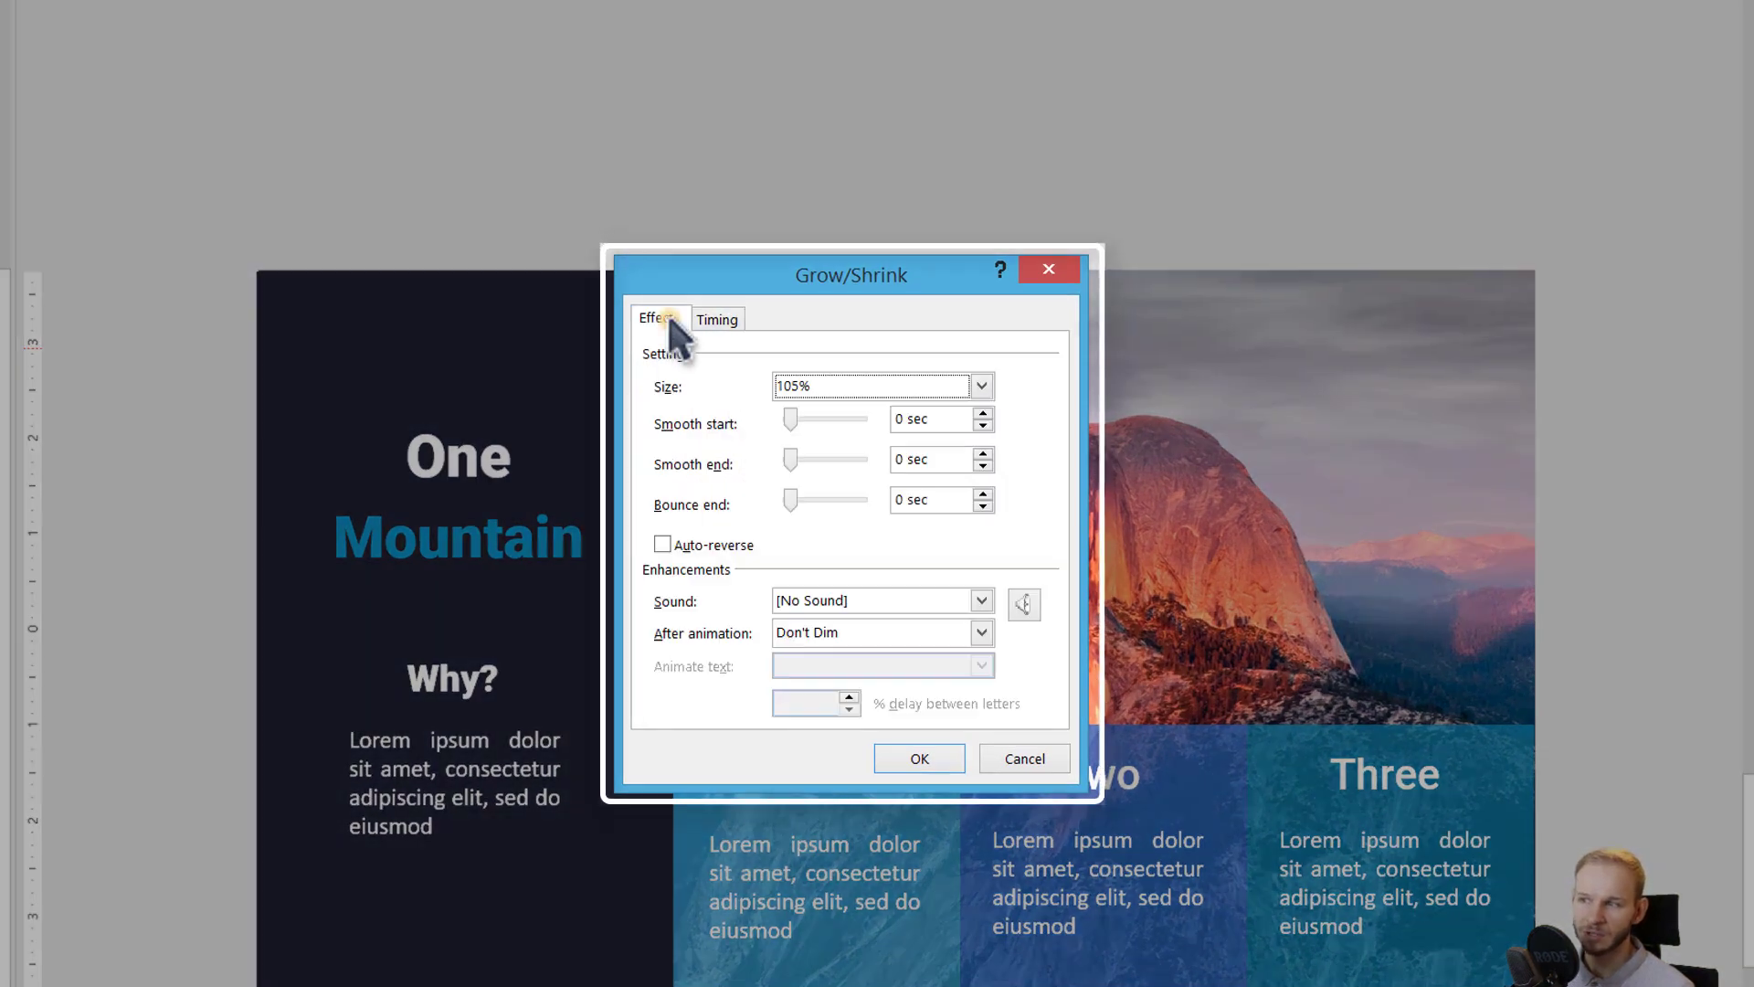
{"action": "left_click", "coordinate": [663, 546]}
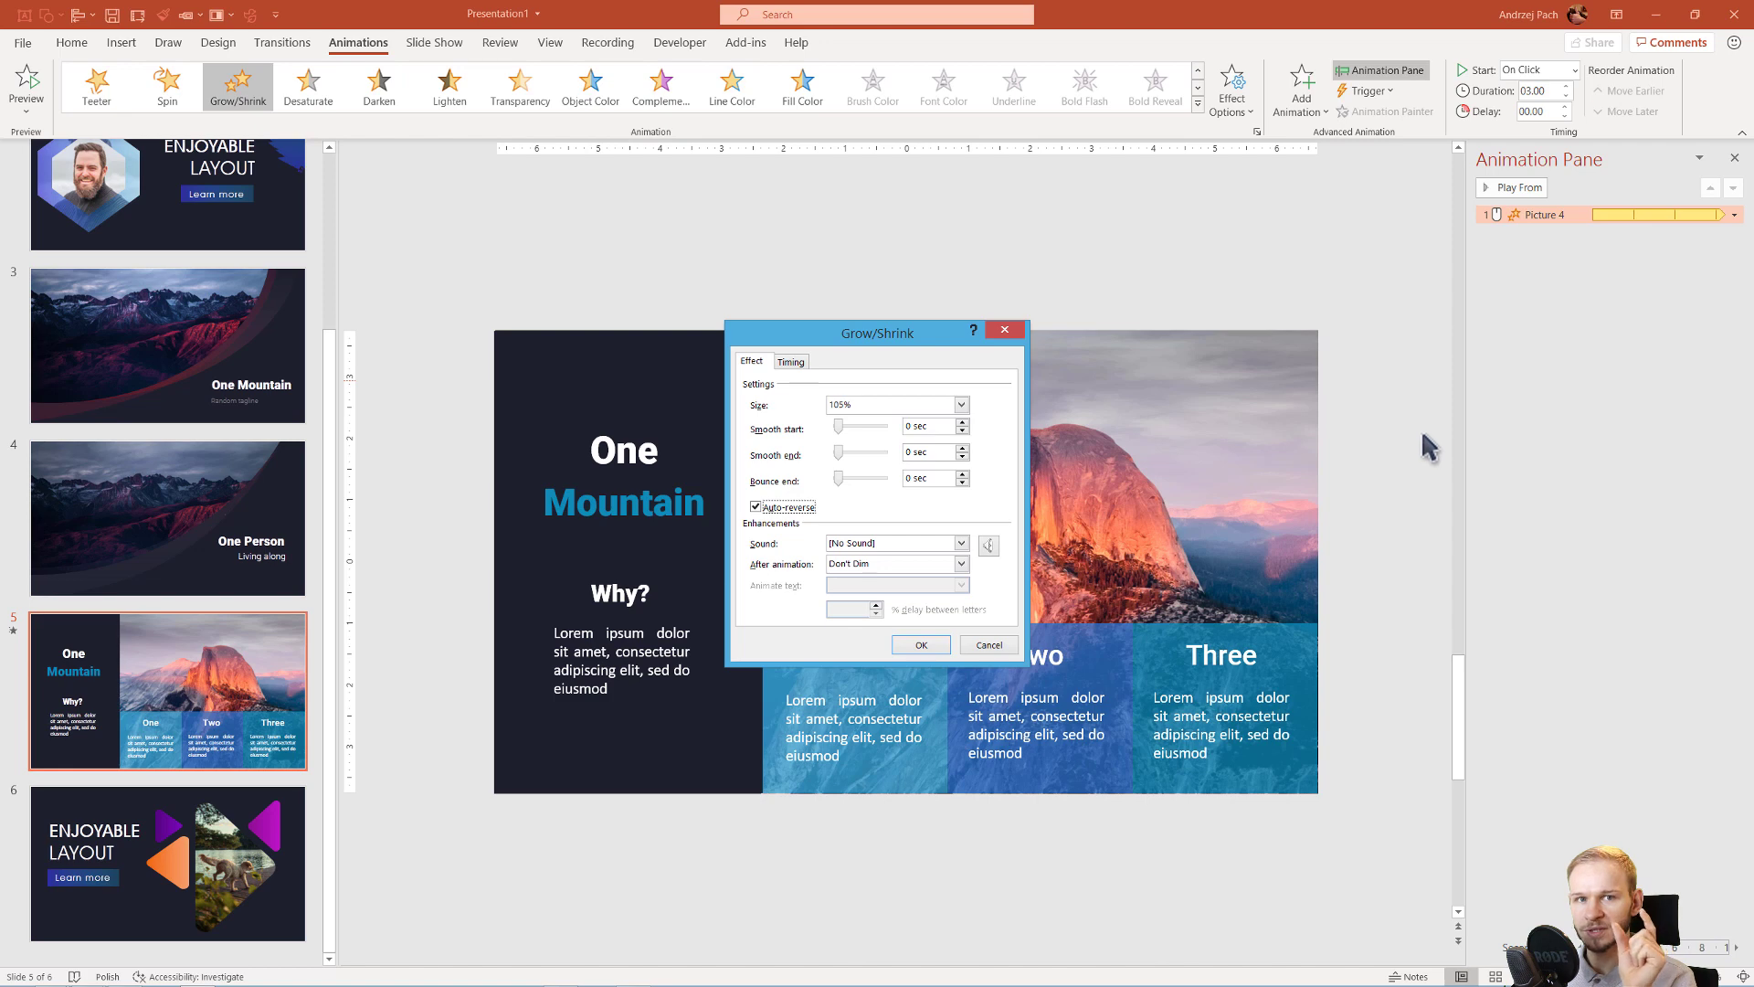
{"action": "left_click", "coordinate": [922, 645]}
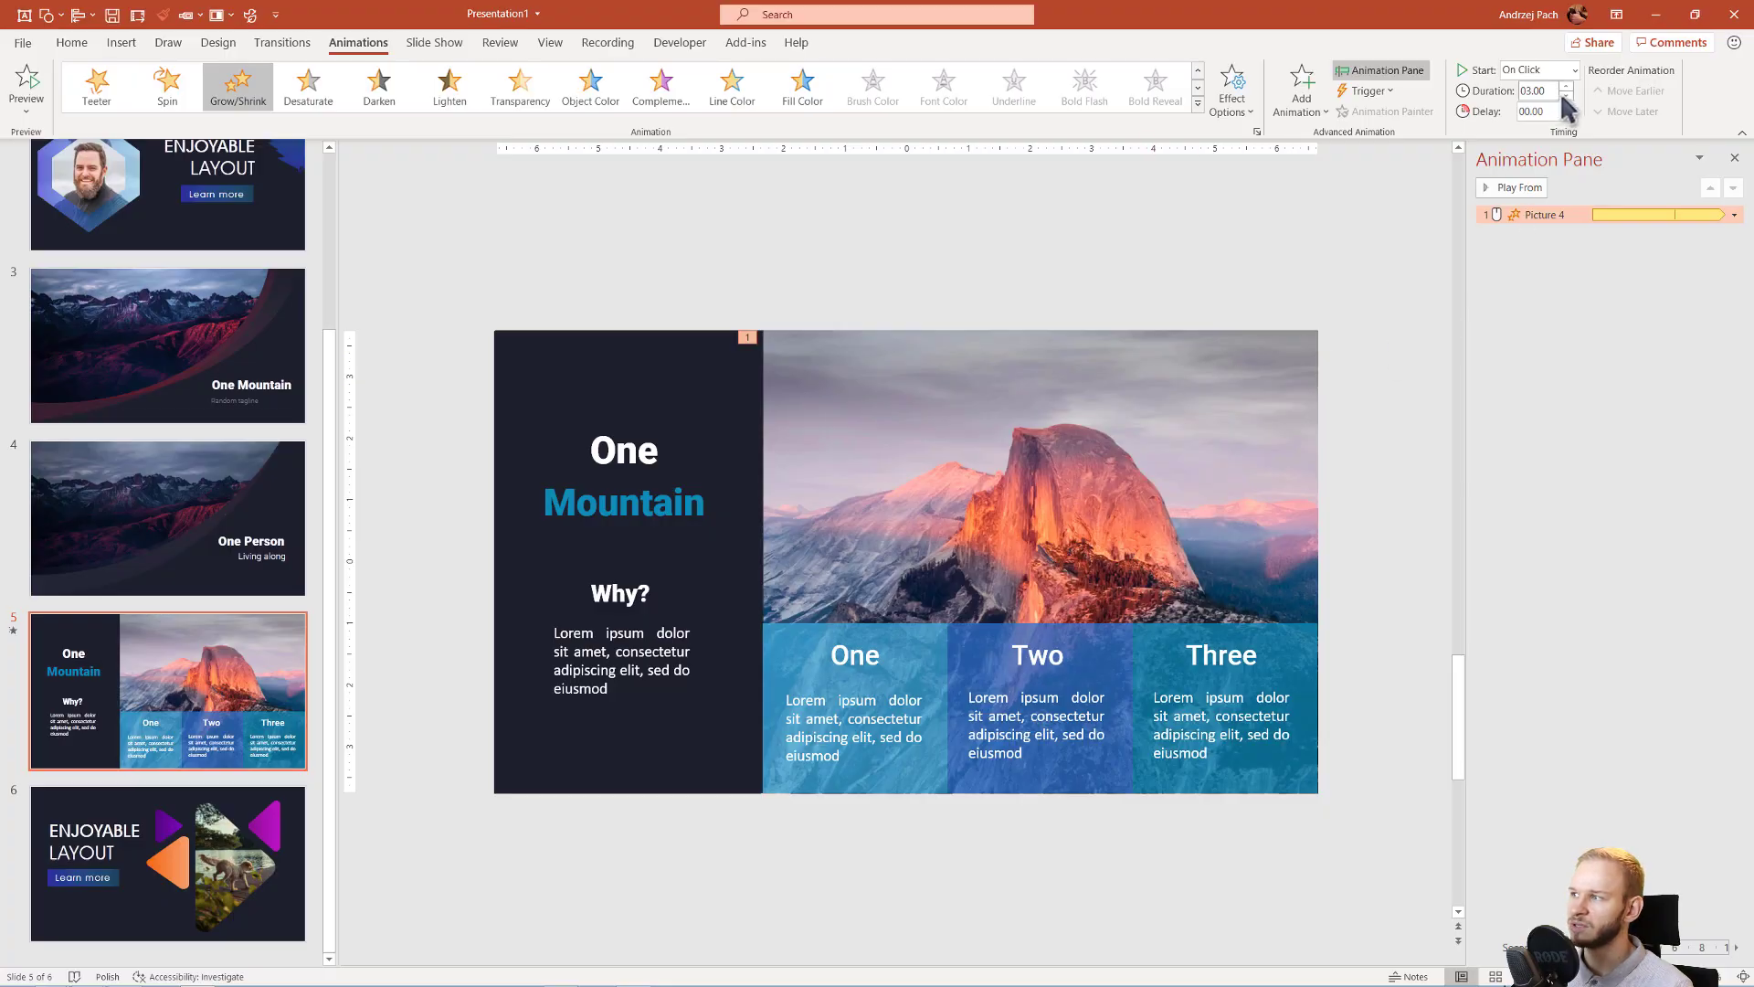
Set the pulse's Smooth start to 0.46 s and Smooth end to 0.44 s
{"action": "double_click", "coordinate": [1605, 216]}
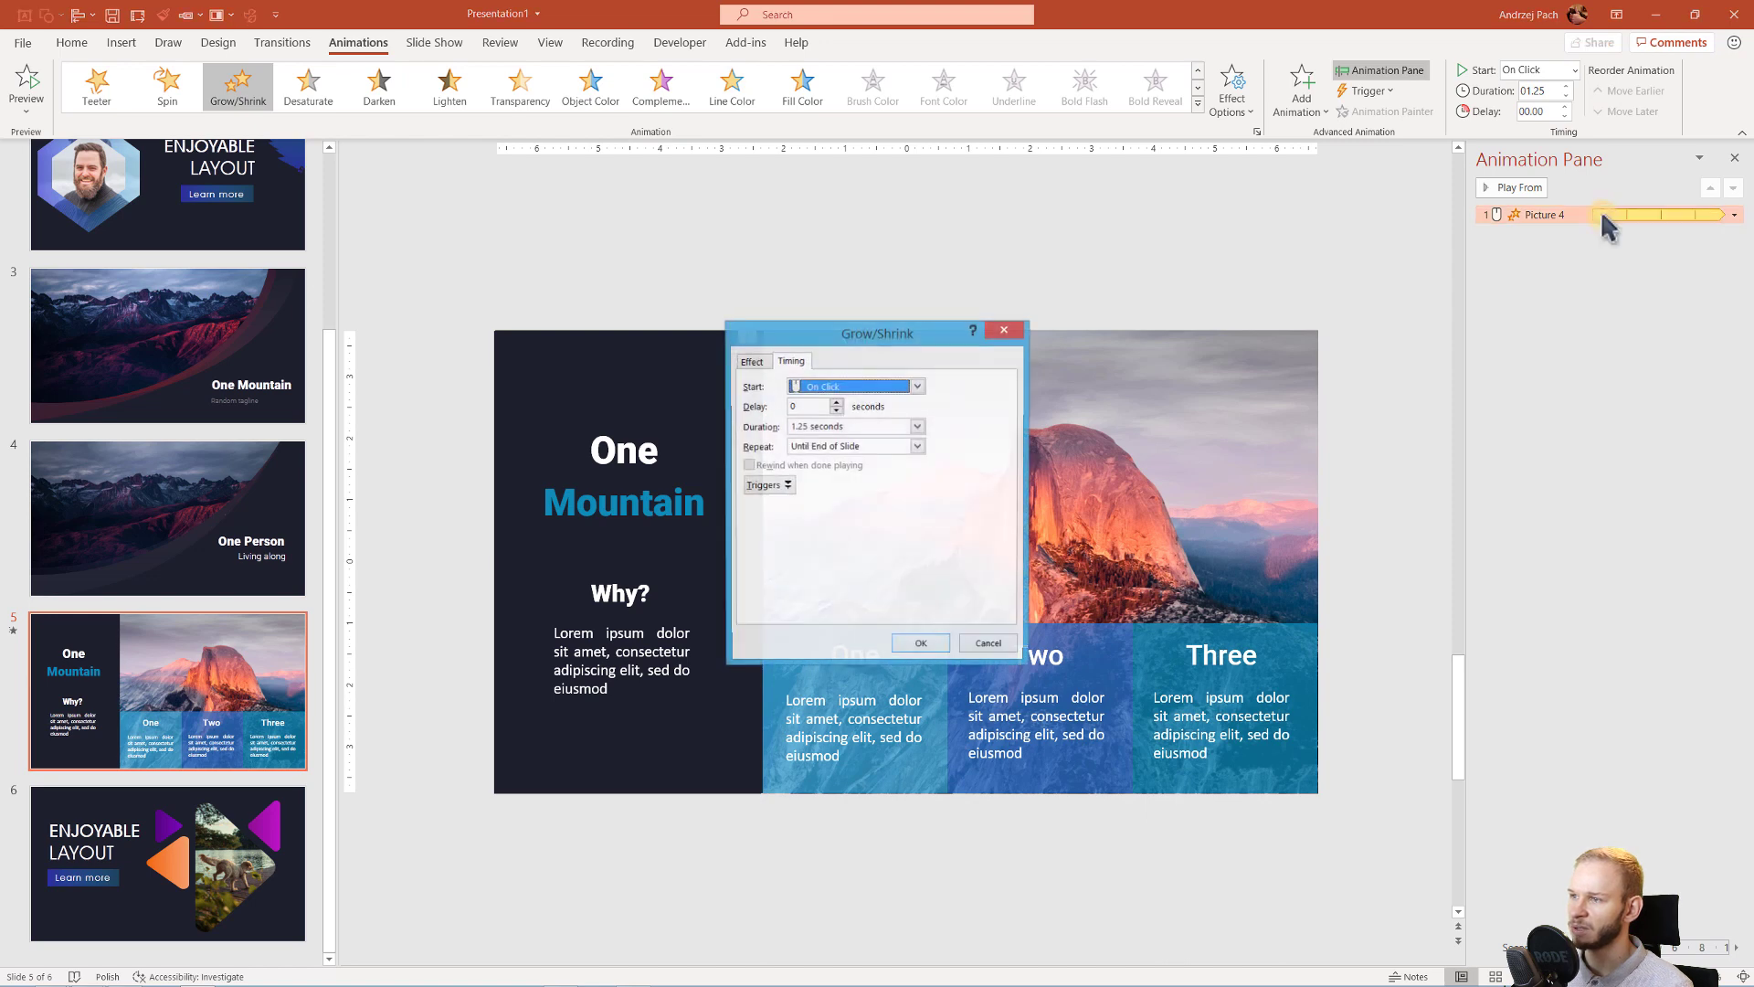
{"action": "left_click", "coordinate": [749, 363]}
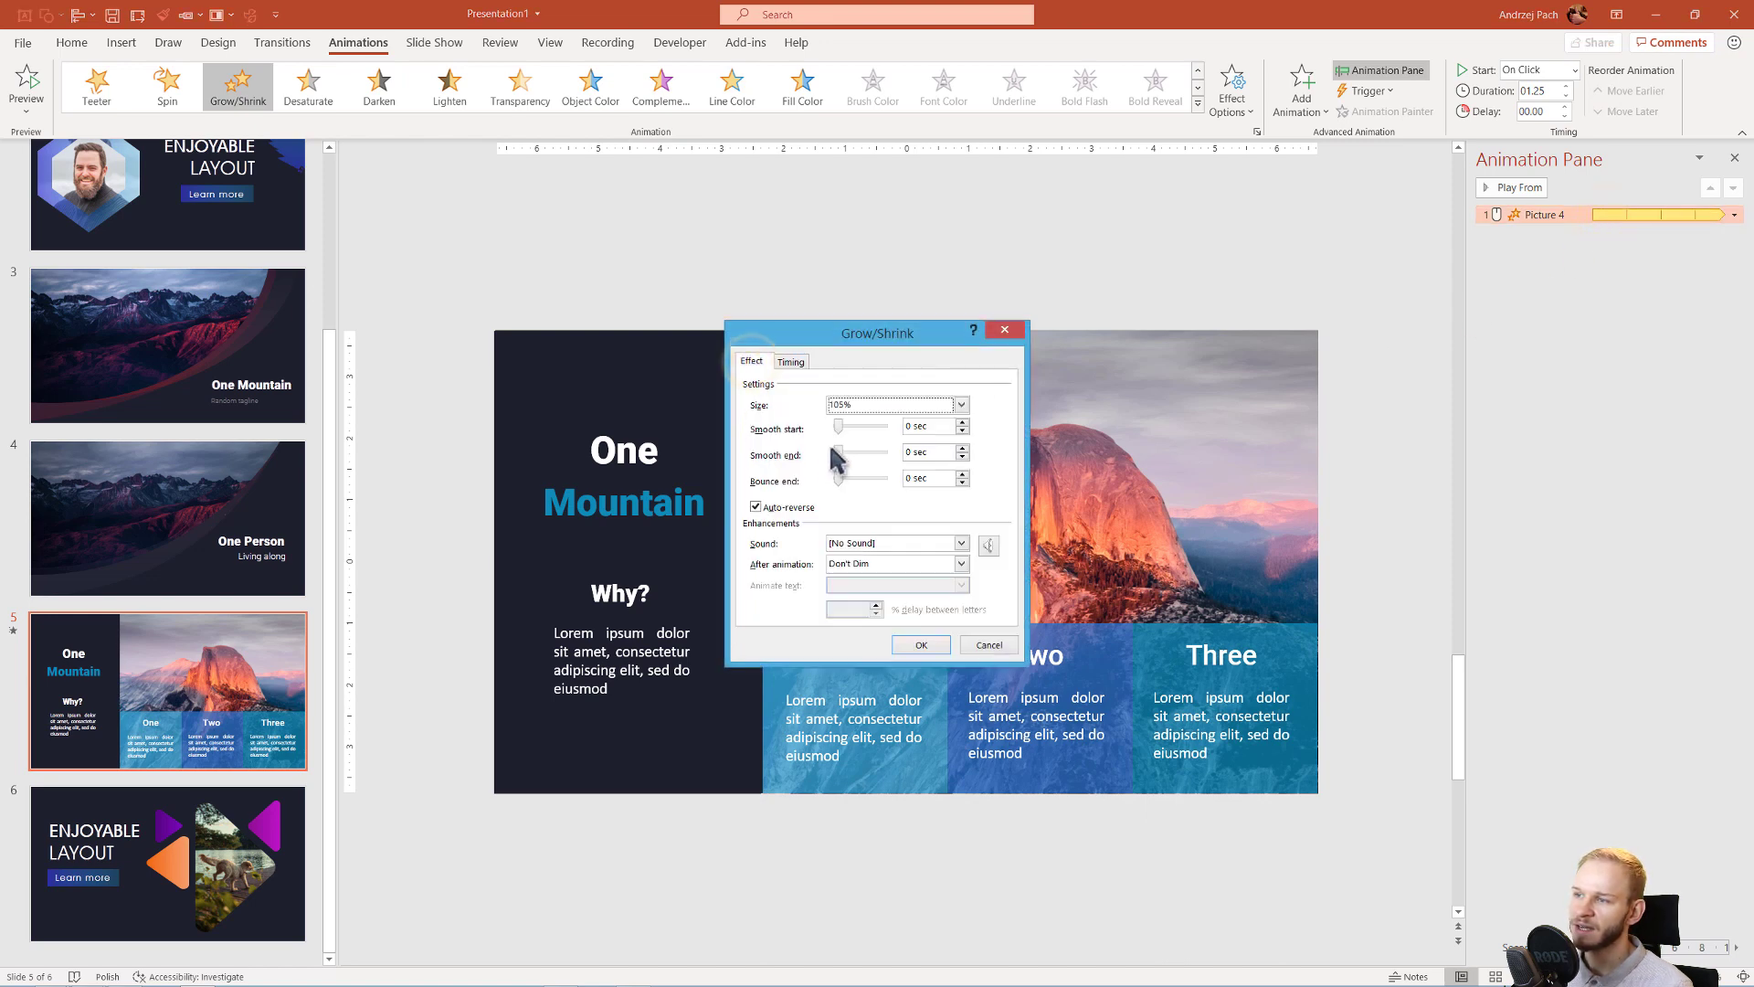
{"action": "left_click_drag", "start_coordinate": [844, 425], "coordinate": [852, 454]}
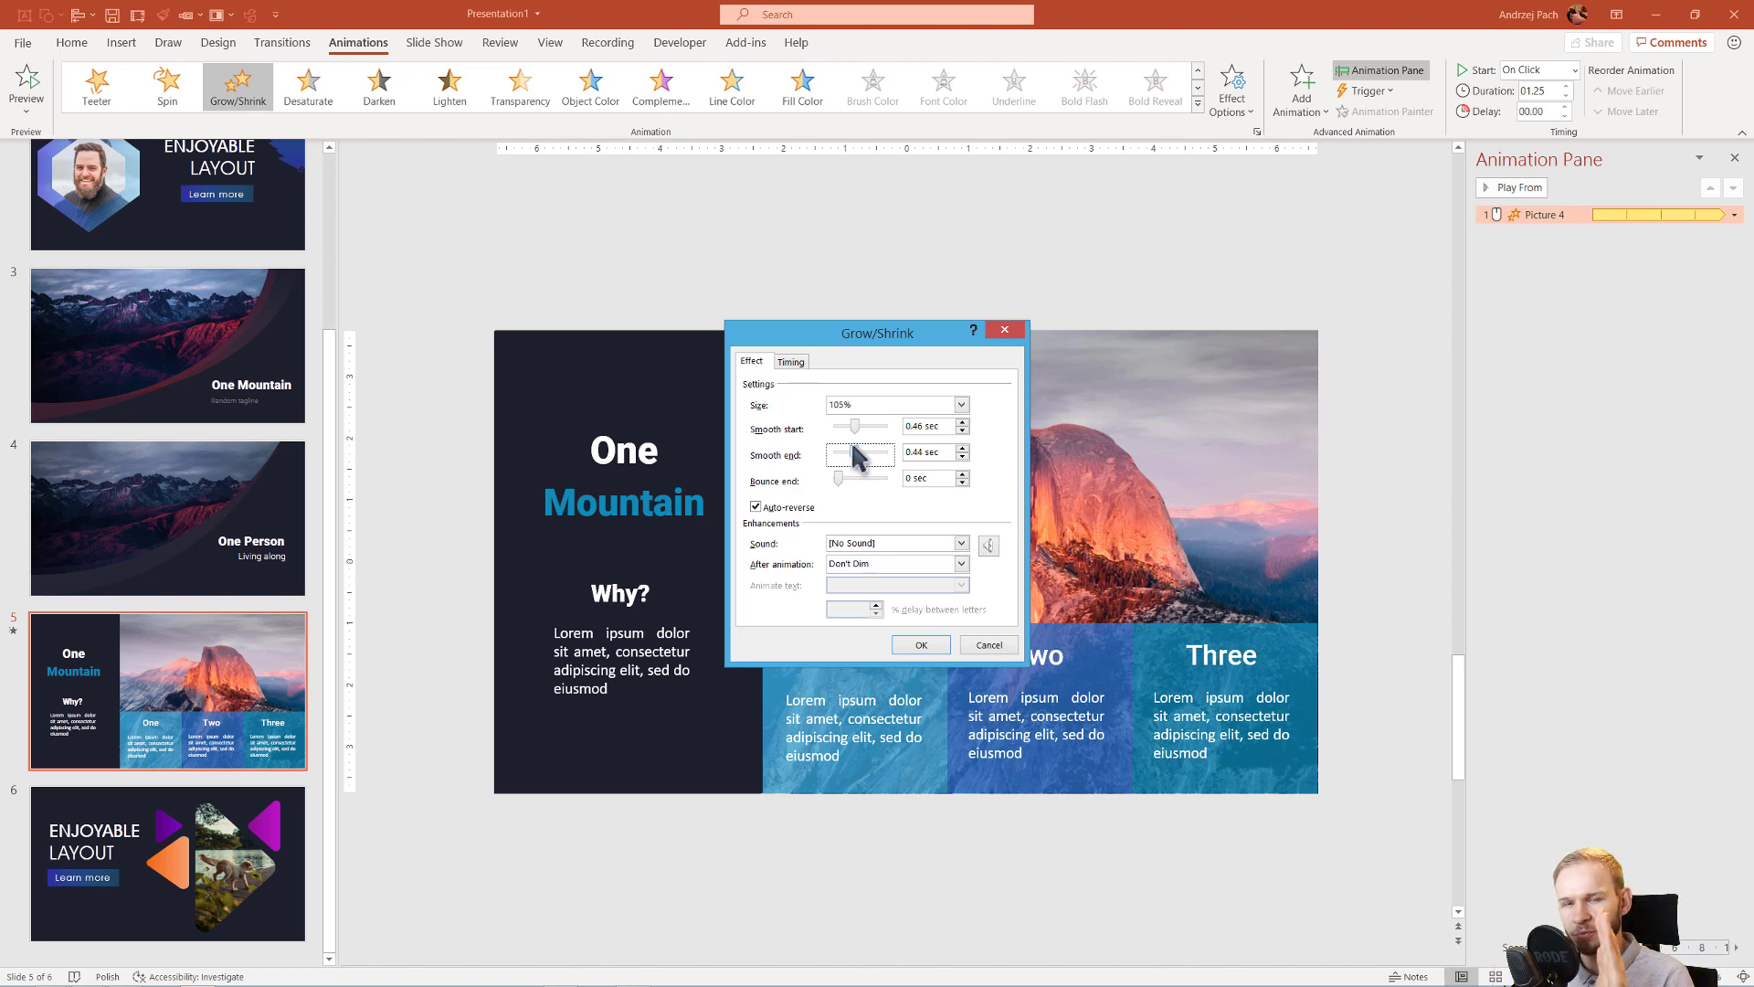
{"action": "left_click", "coordinate": [921, 645]}
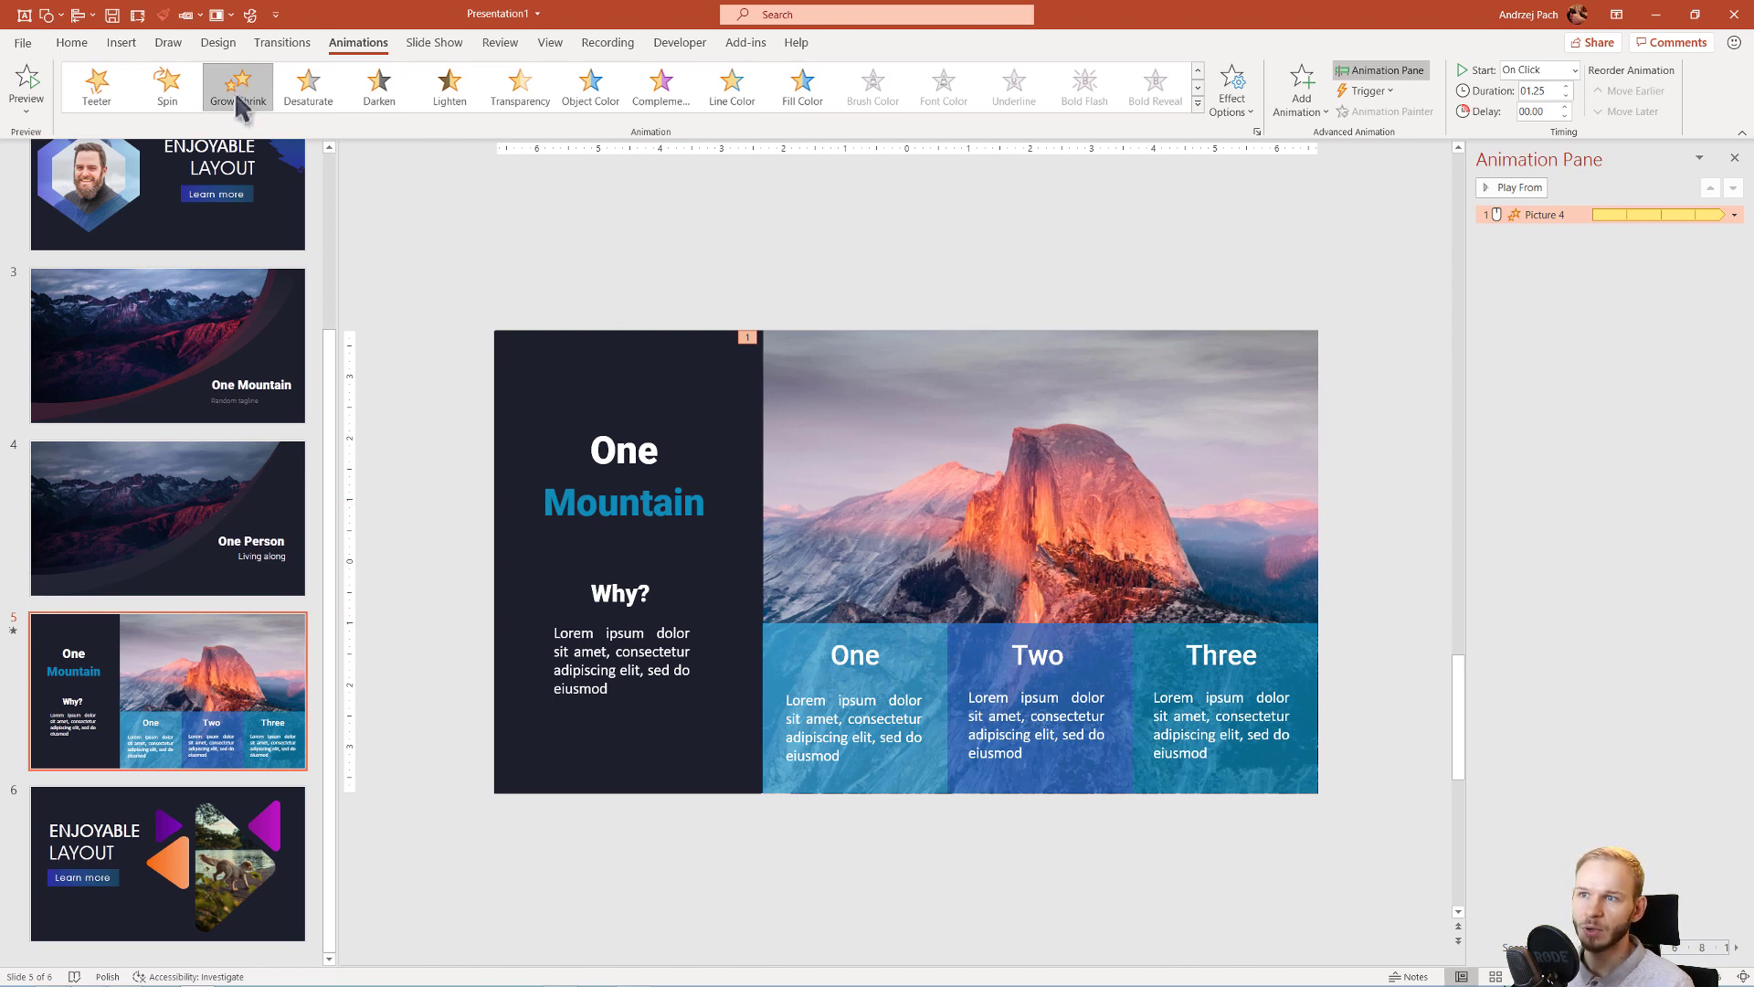
Review the Grow/Shrink effect's size, smoothing and auto-reverse settings, then close the dialog
{"action": "double_click", "coordinate": [1612, 219]}
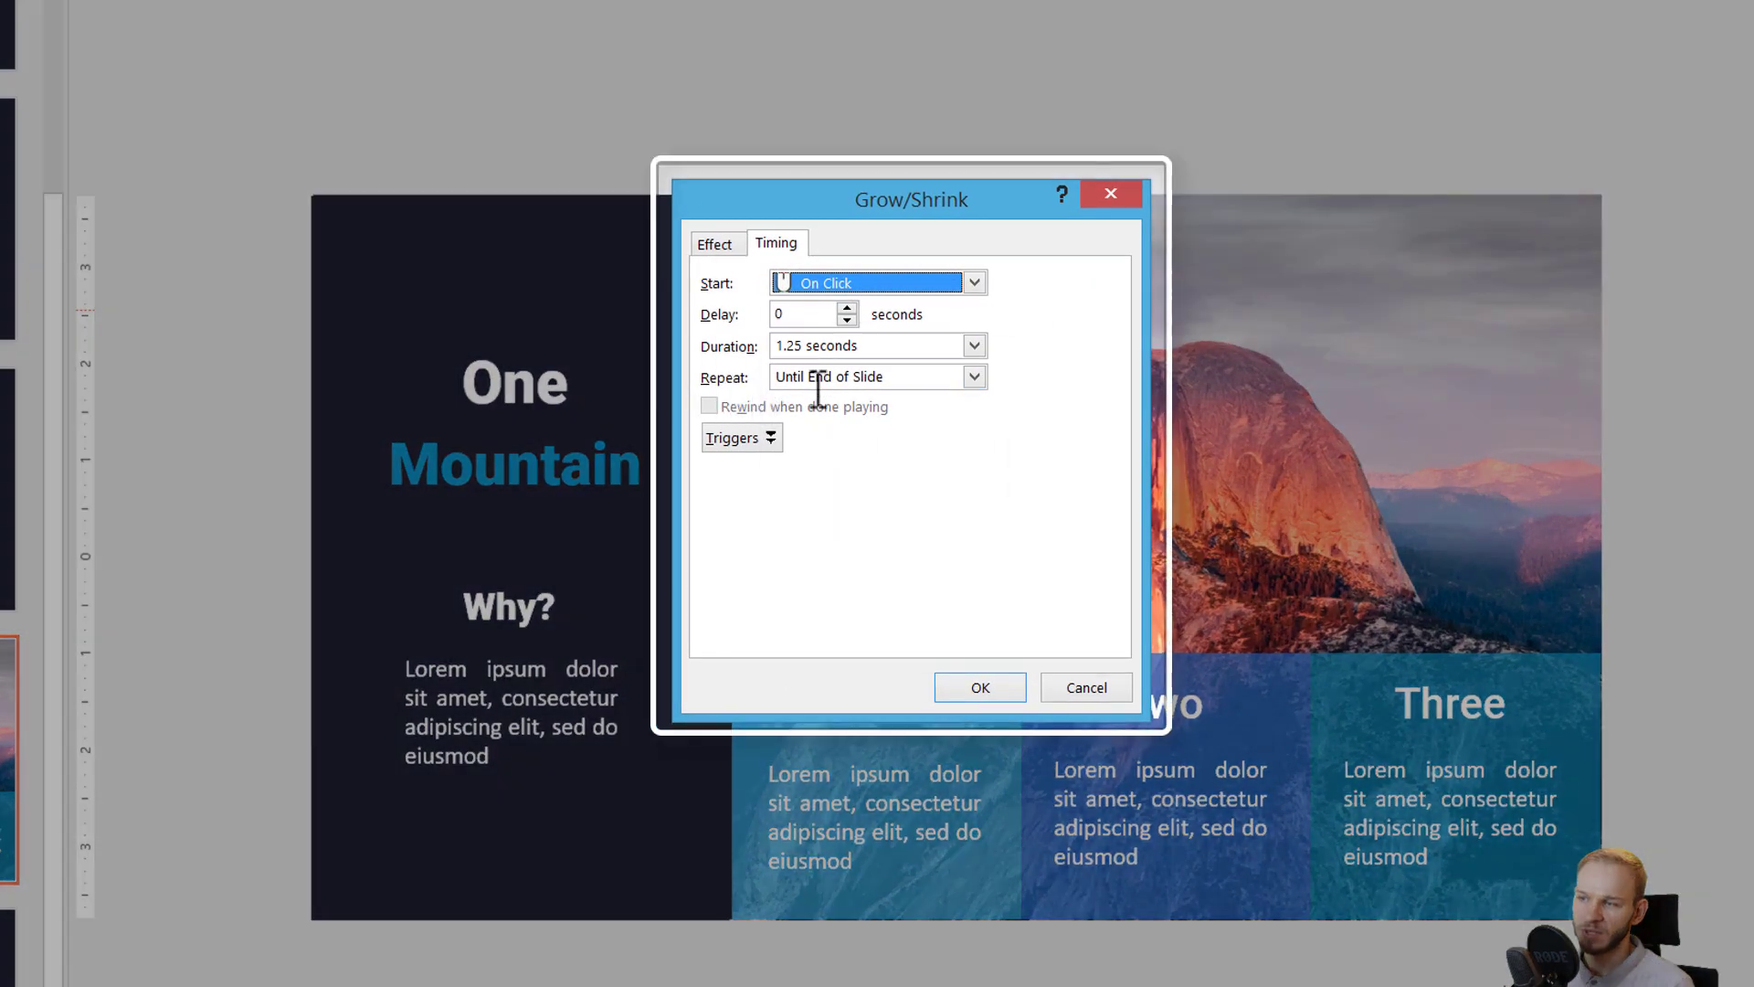
{"action": "left_click", "coordinate": [712, 242]}
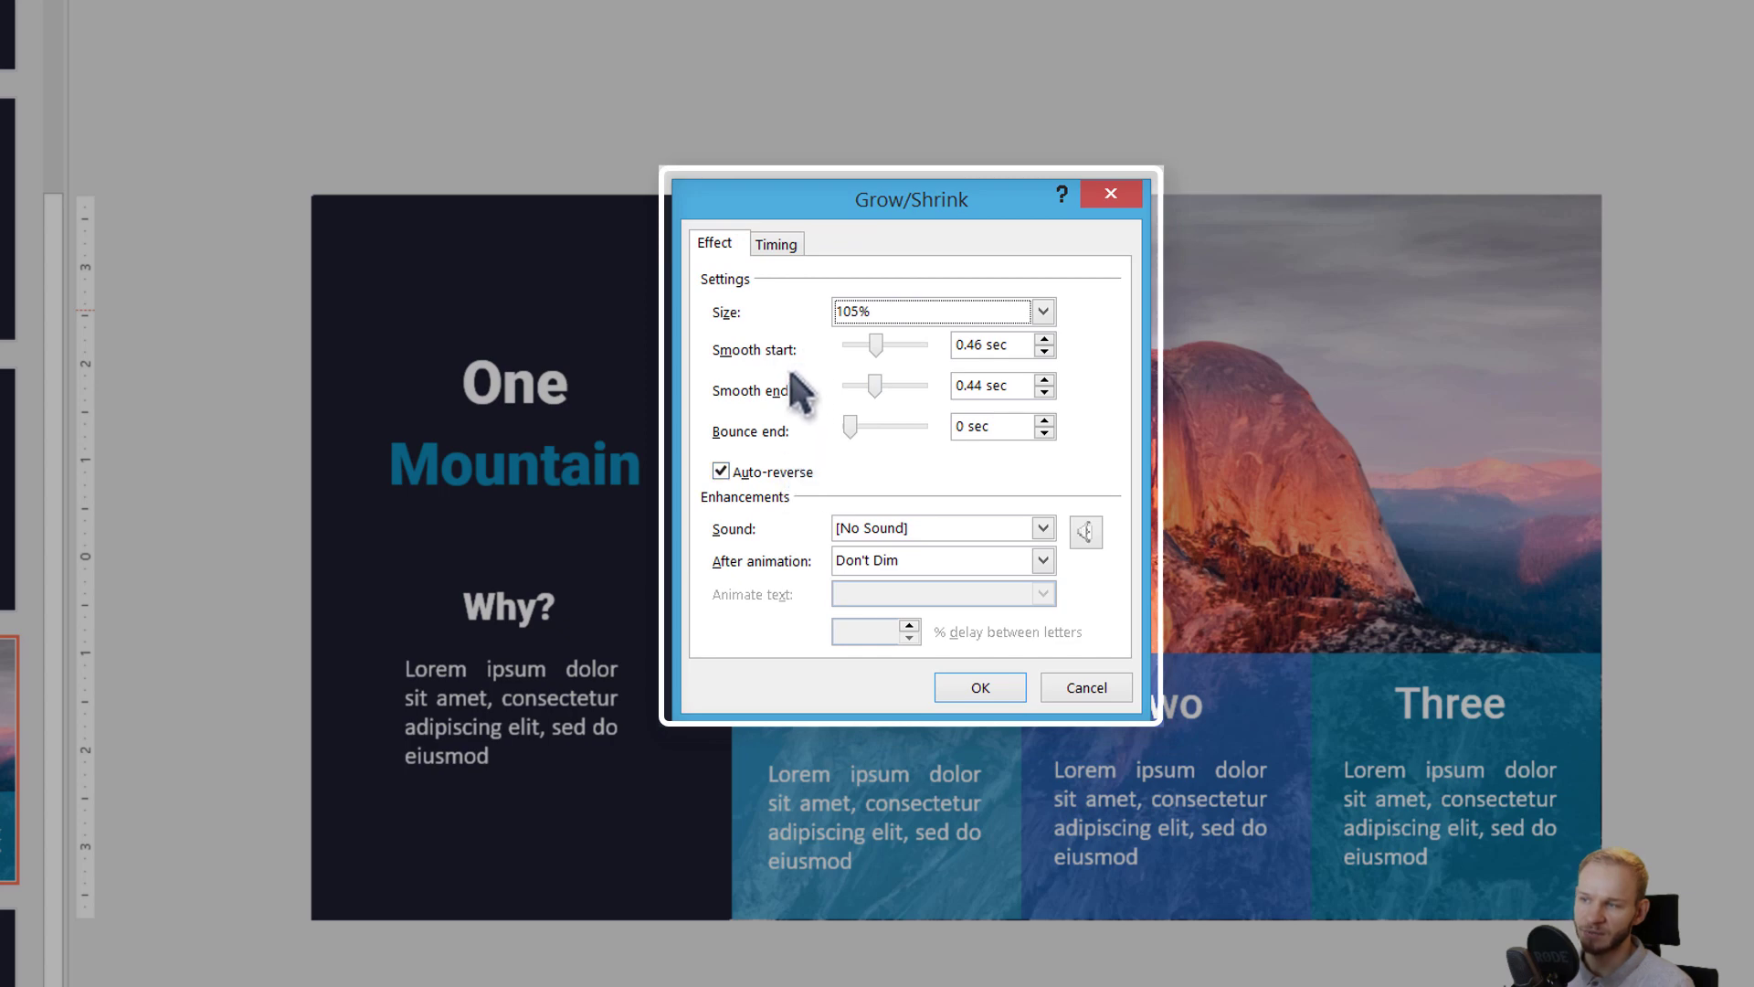
{"action": "left_click", "coordinate": [959, 681]}
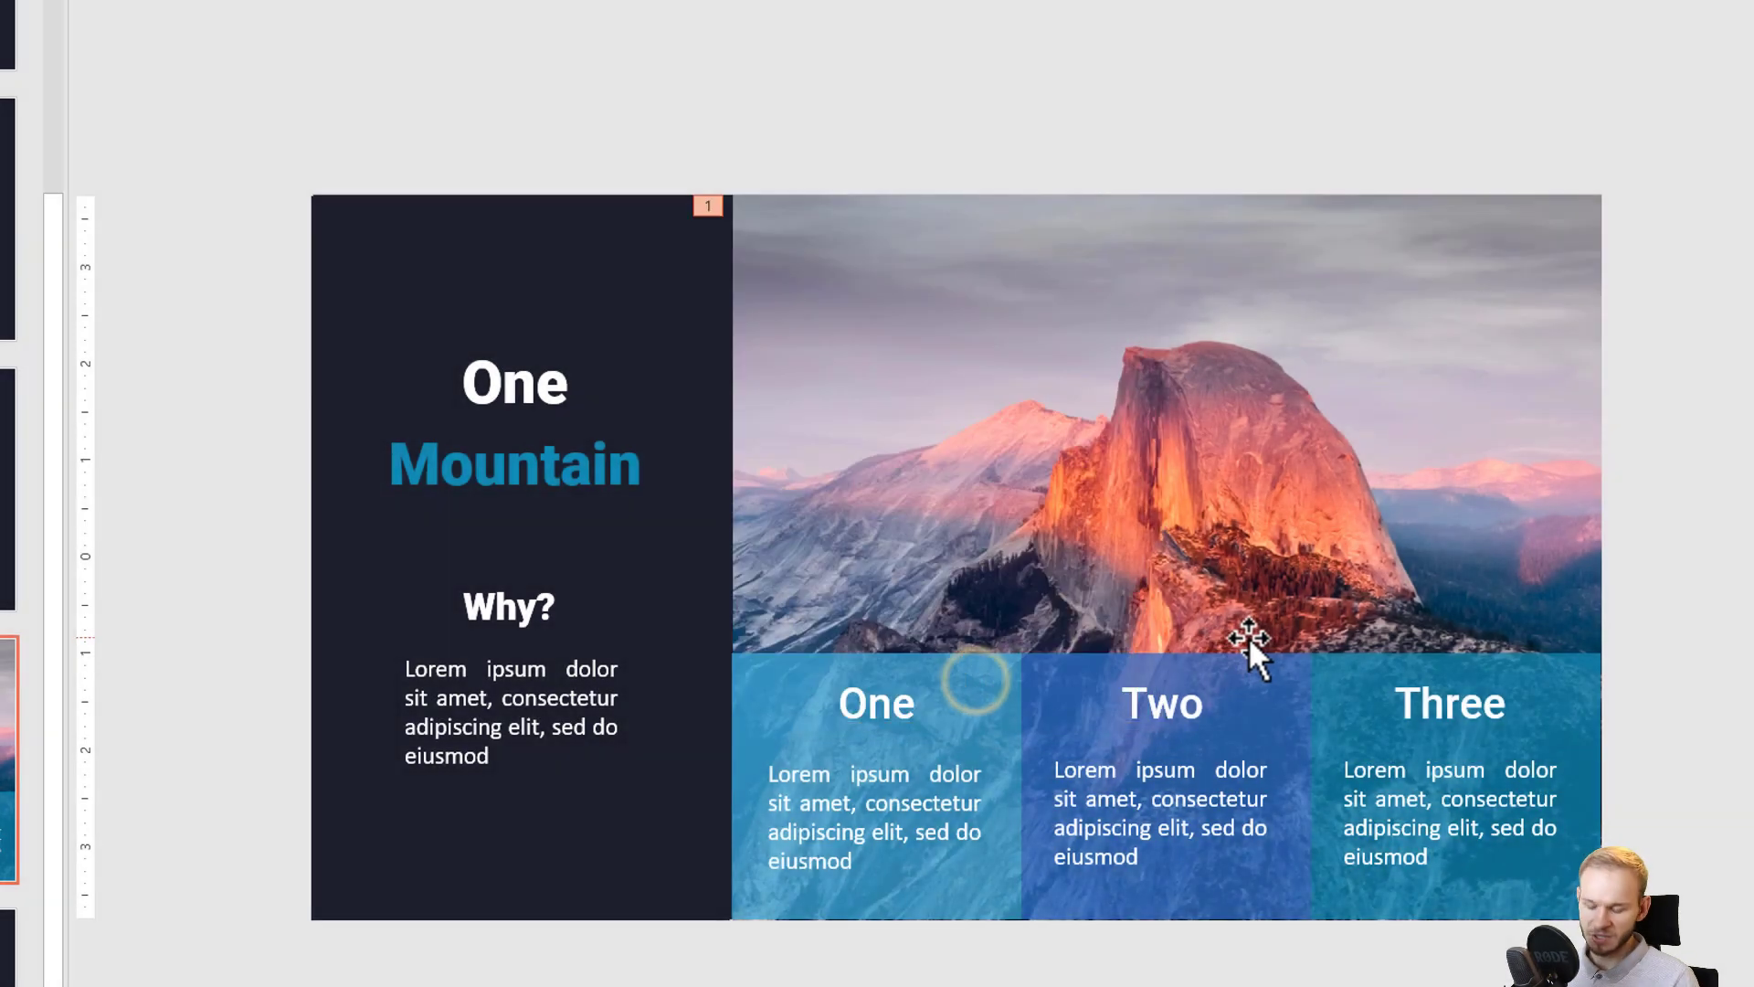